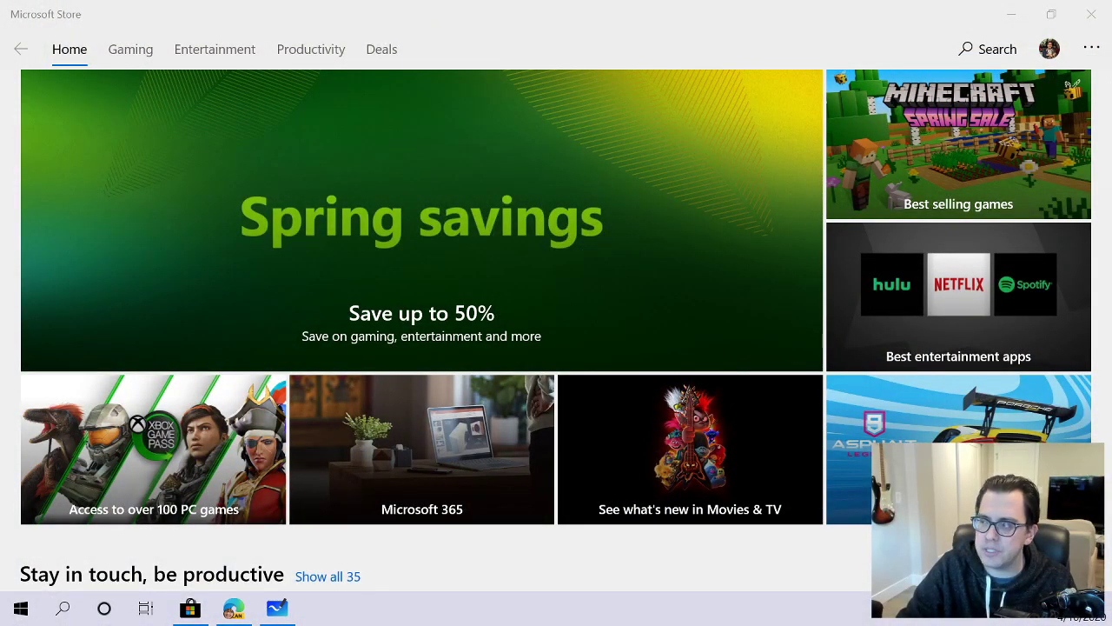
Search the Store for 'whiteboard' and open the Microsoft Whiteboard product page.
click(991, 49)
text(whiteboard)
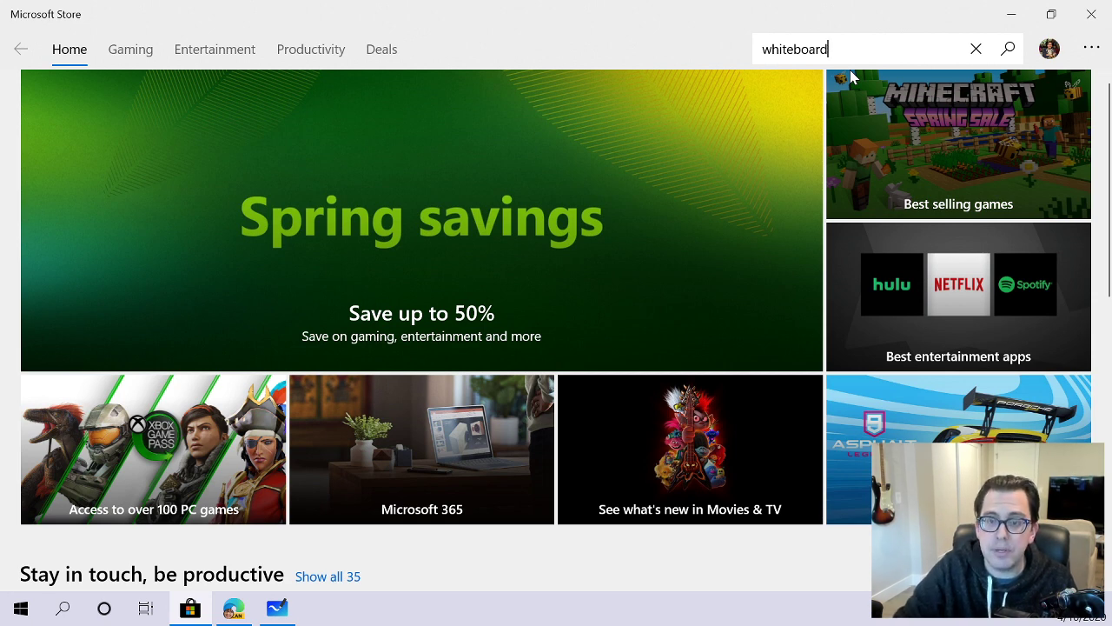
click(1012, 48)
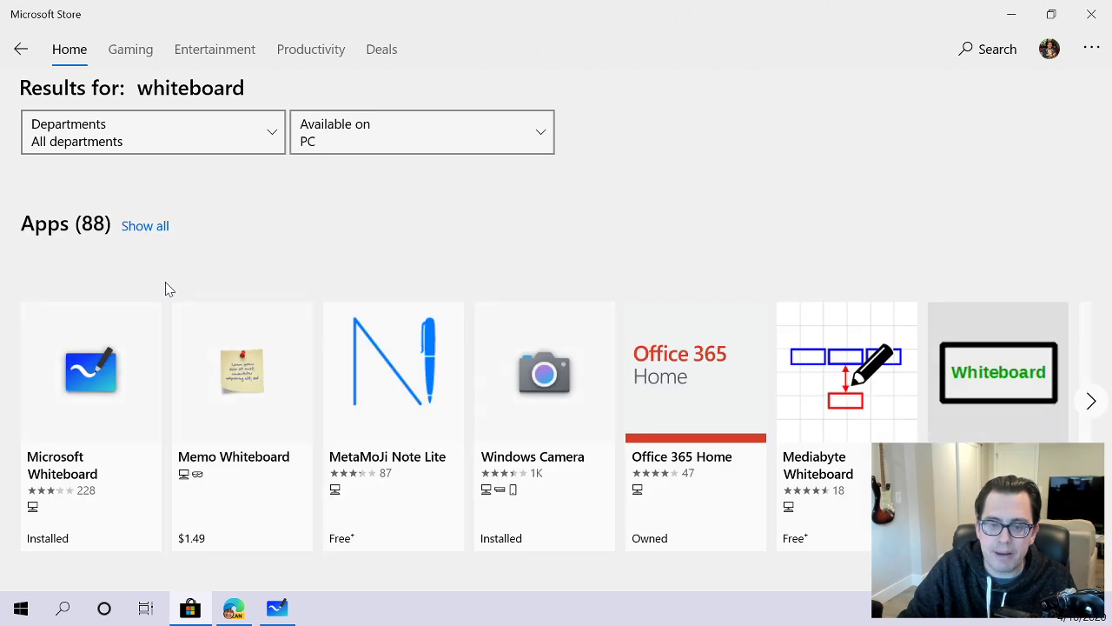
click(114, 380)
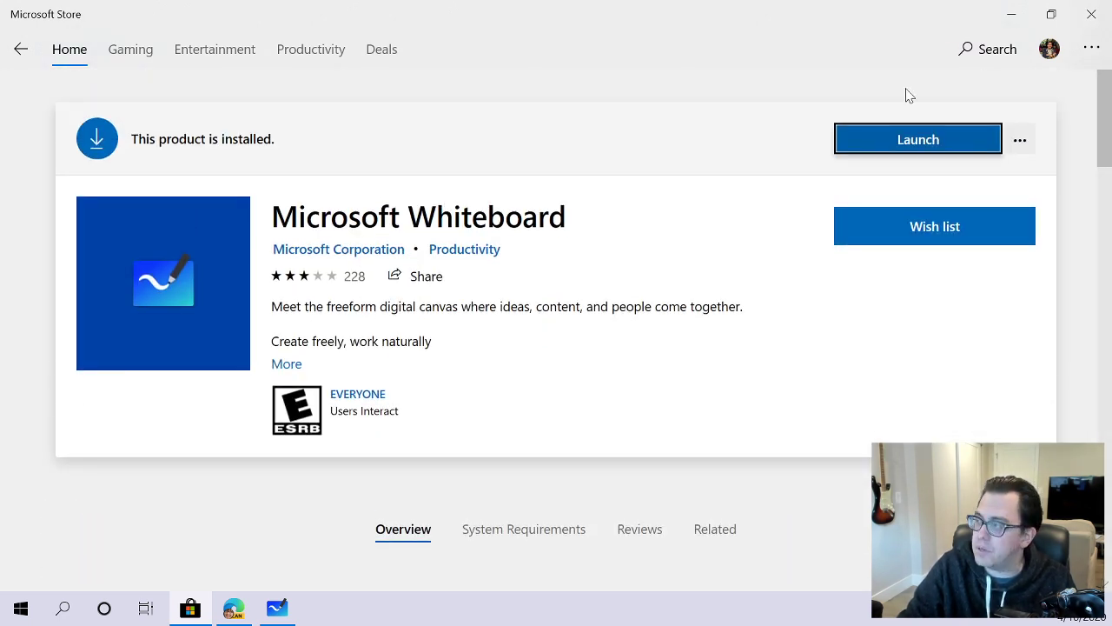
Launch Whiteboard, open the board last edited at 5:11 PM and show its Invite panel.
click(910, 140)
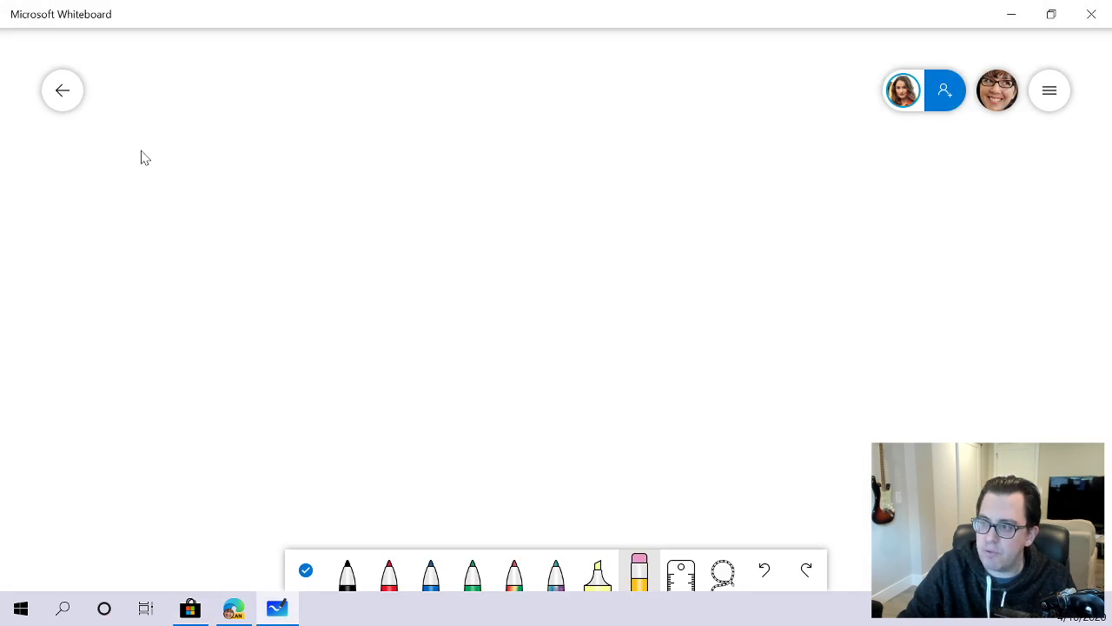
click(62, 91)
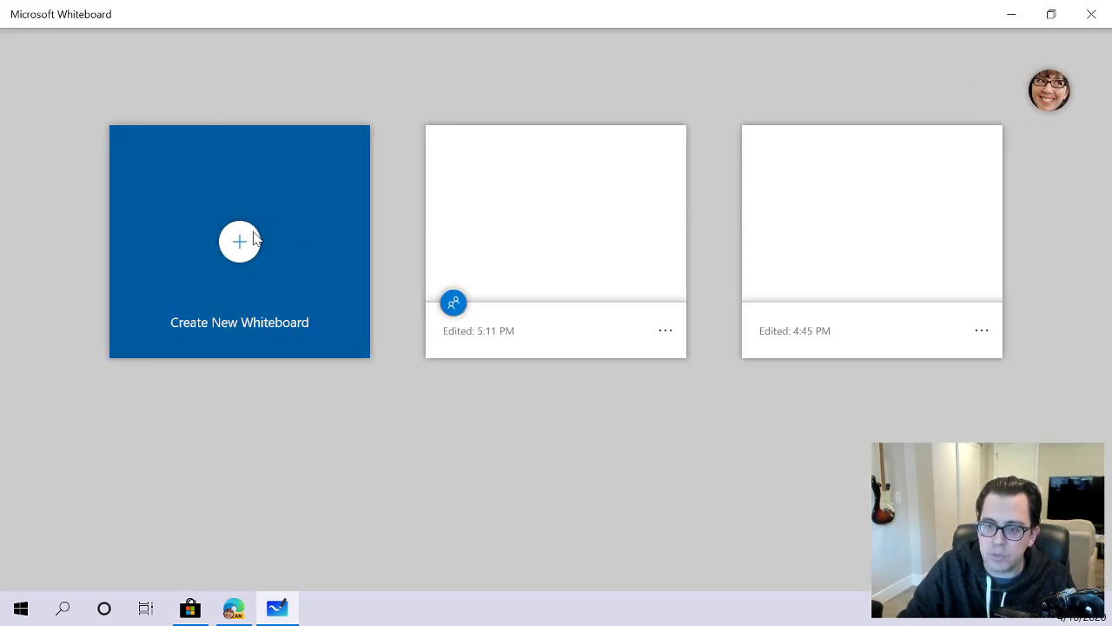
click(436, 247)
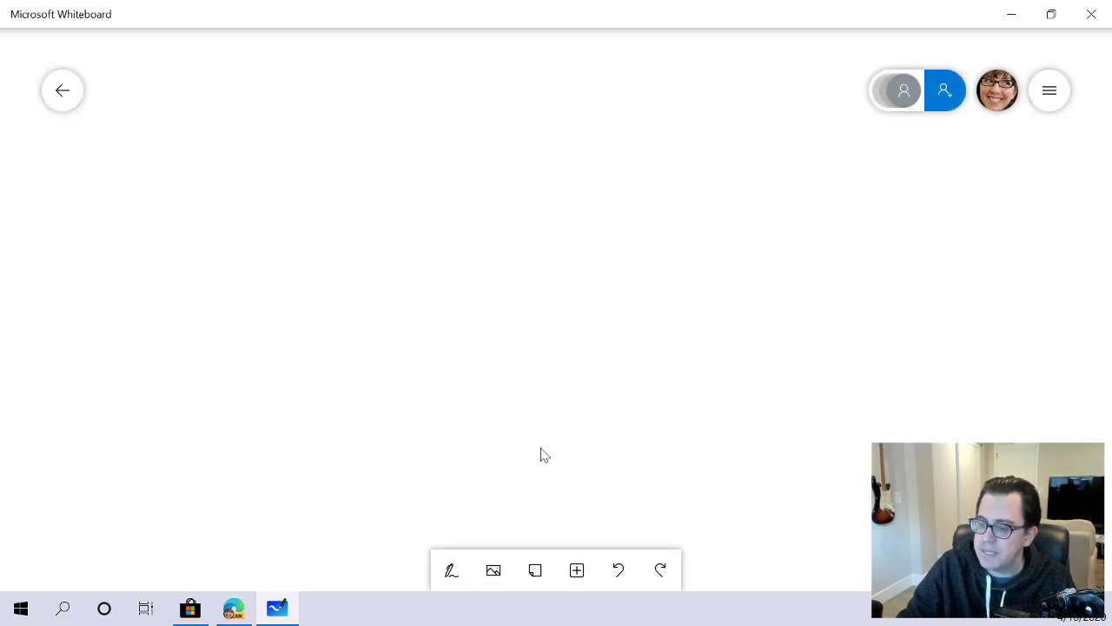
click(946, 90)
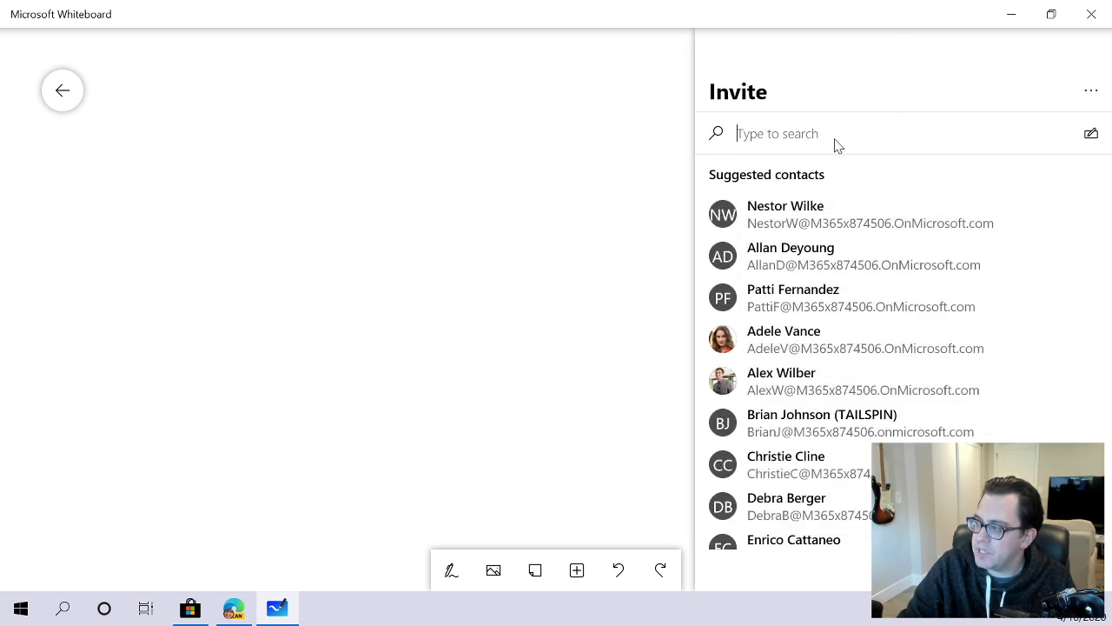
click(61, 89)
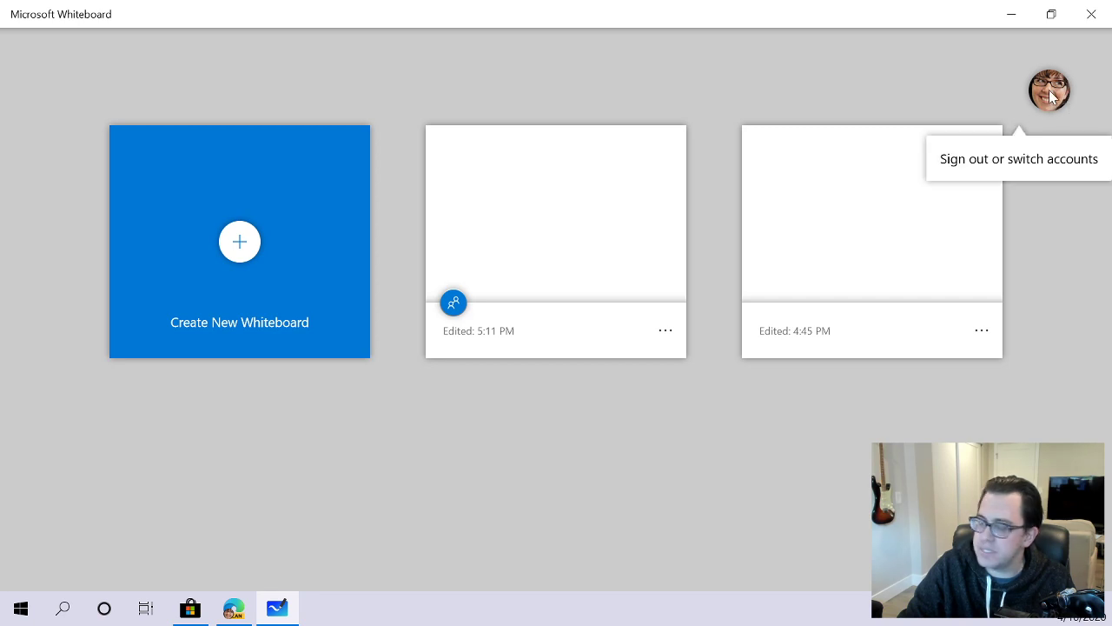
click(652, 183)
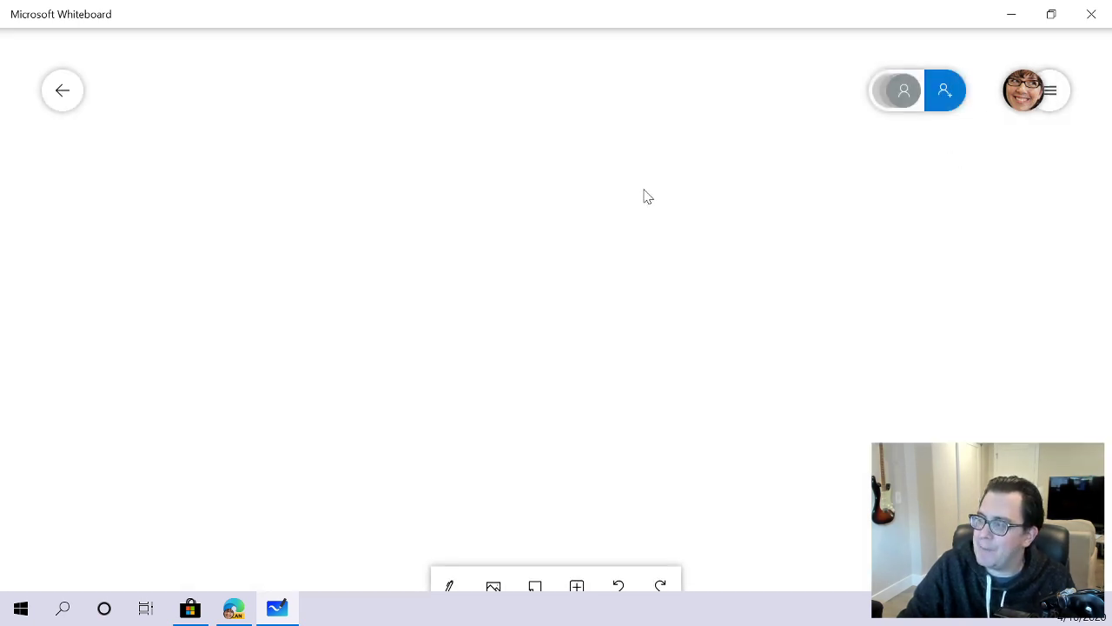
click(951, 98)
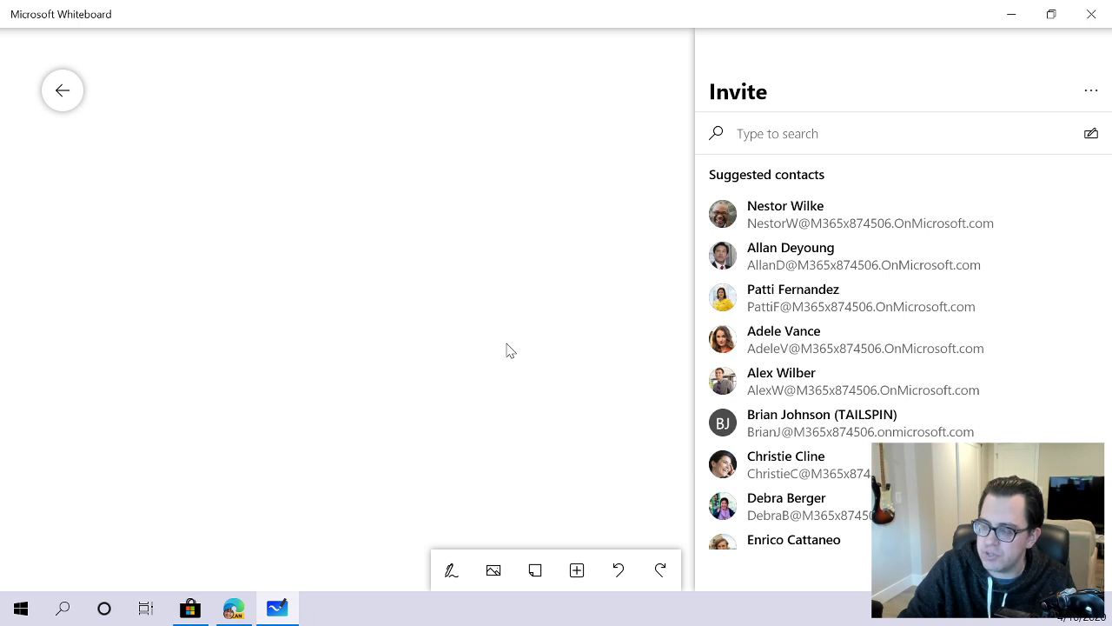
Create a web sharing link for the board and copy it.
click(1091, 96)
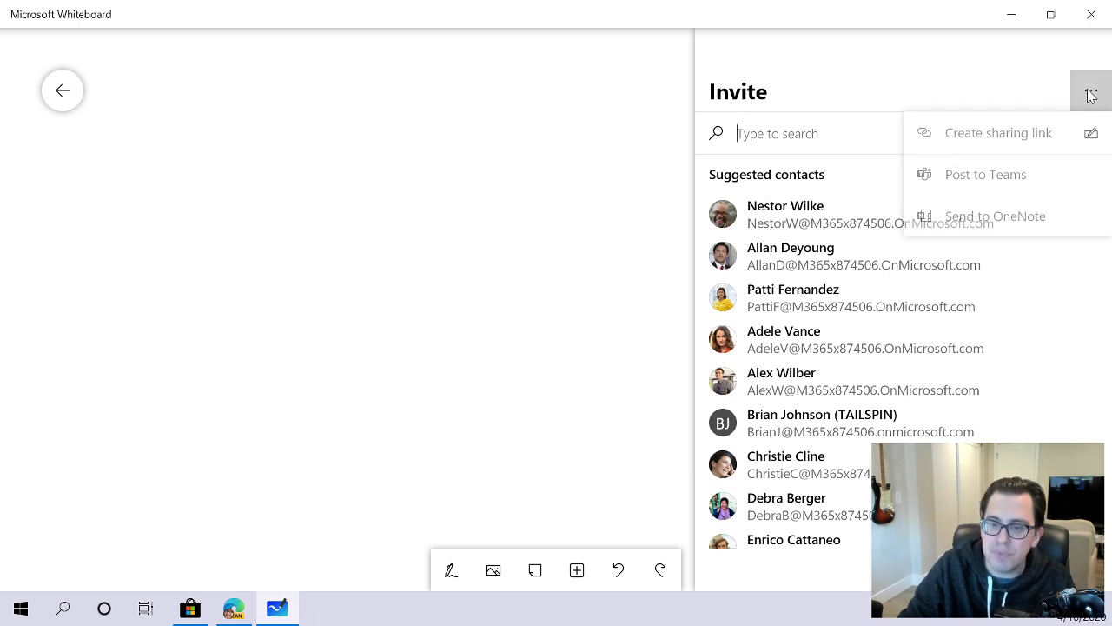
click(1025, 134)
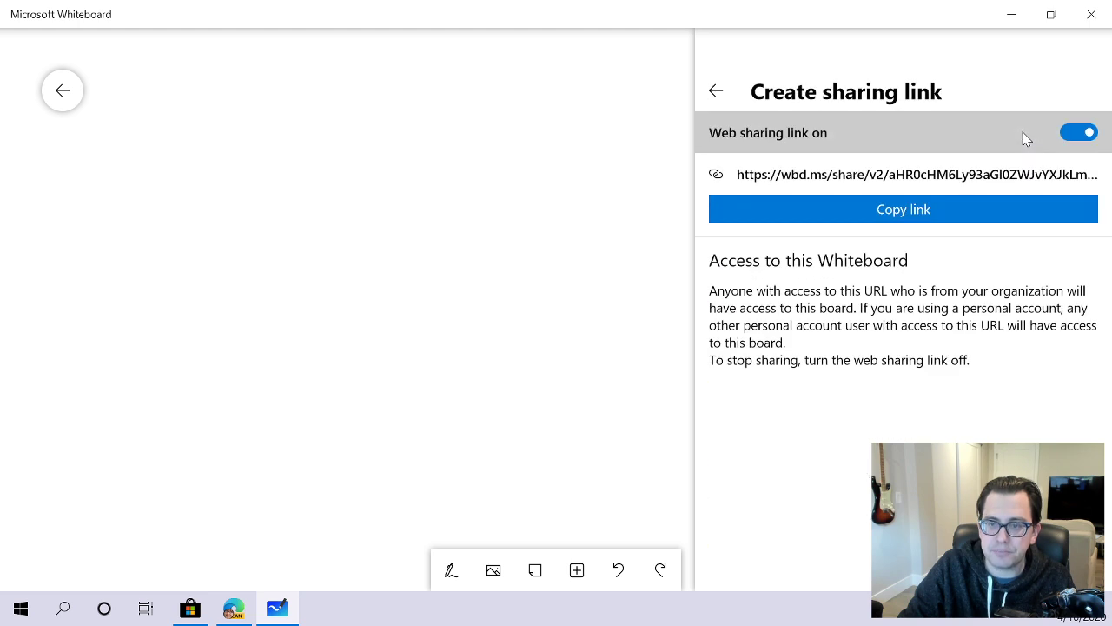
click(926, 209)
click(718, 95)
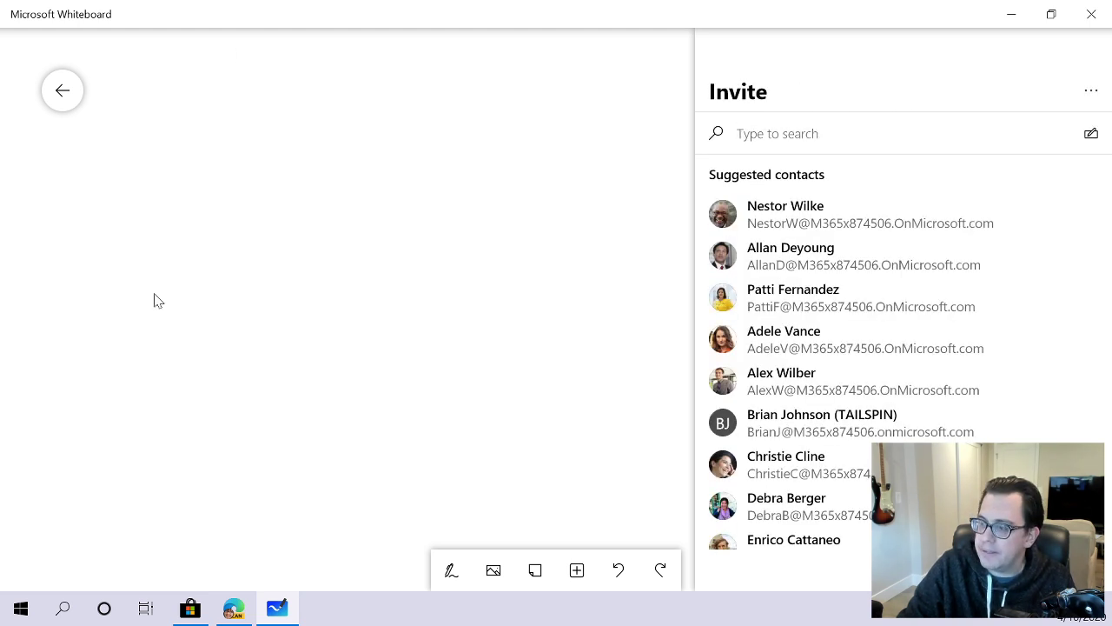
click(233, 608)
Post 'Pictionary time again!' with the whiteboard link in the General channel.
click(432, 541)
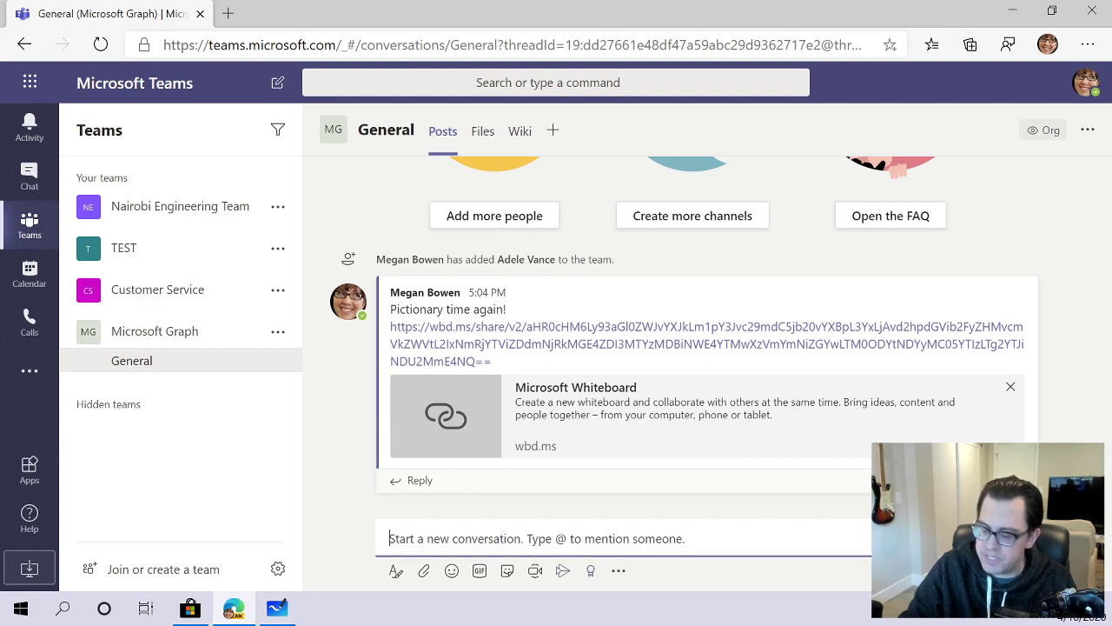
text(Pict)
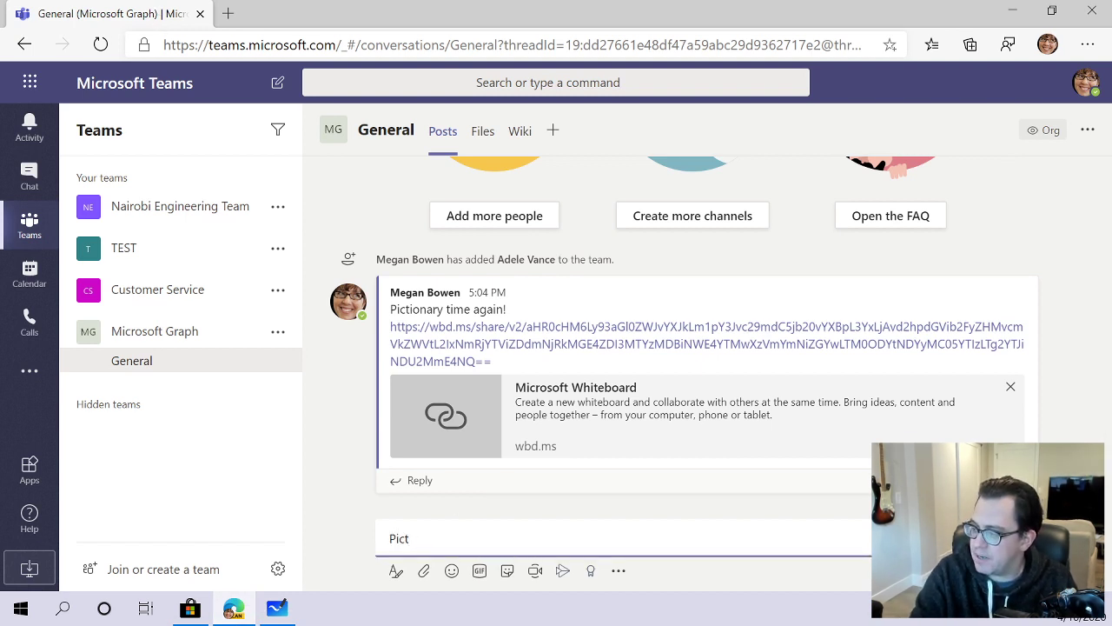
text(ionary time again)
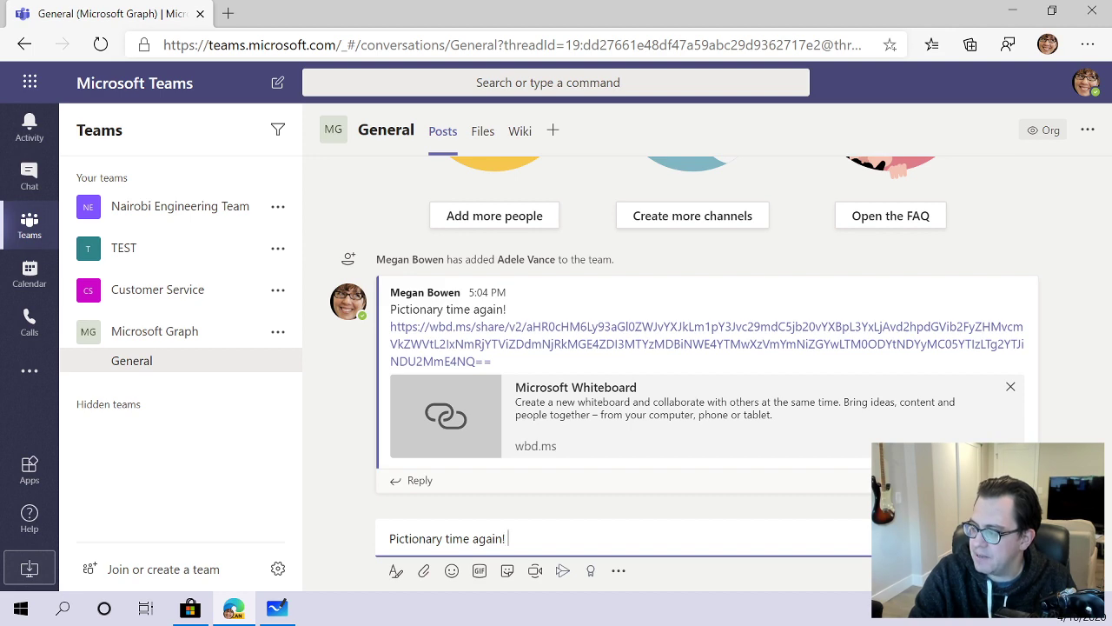
text(!)
key(Return)
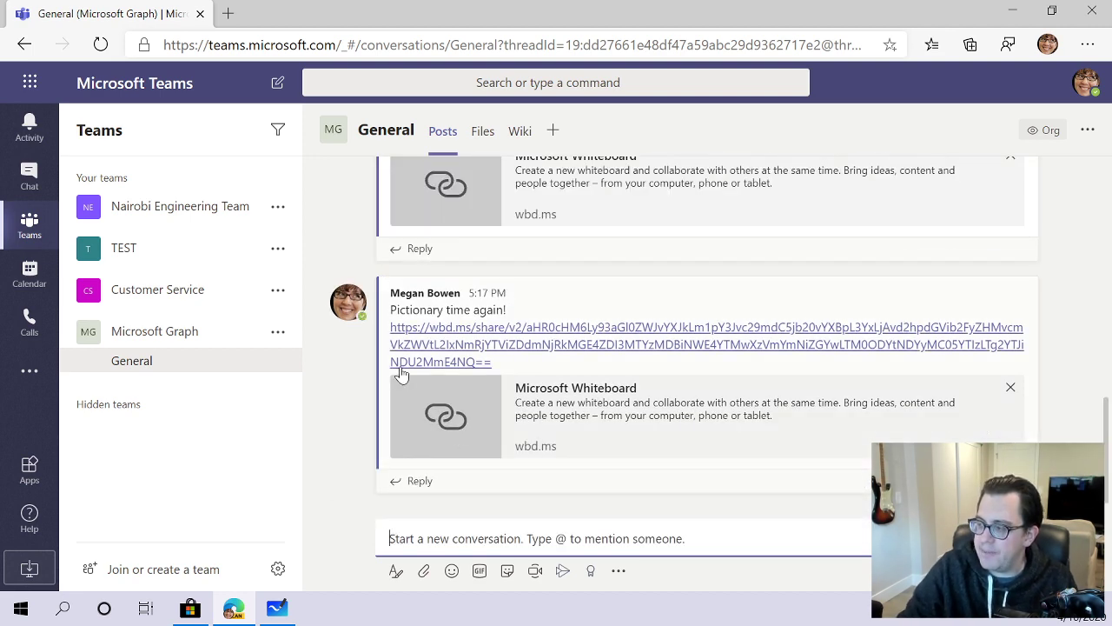
Follow the posted whiteboard link and let the browser launch the Whiteboard app.
click(406, 356)
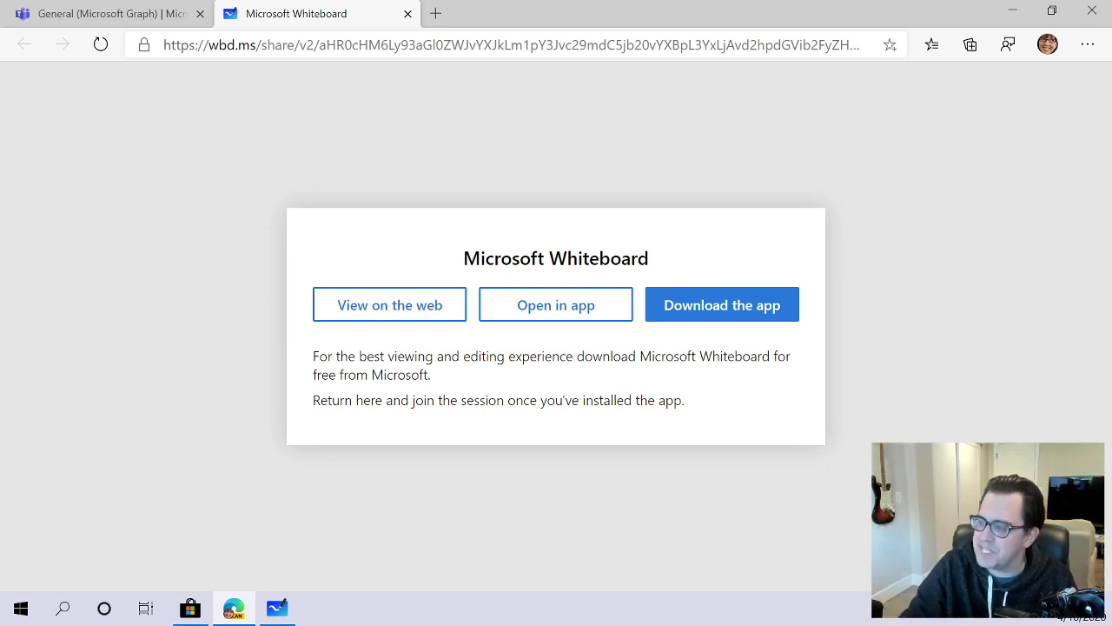
click(576, 313)
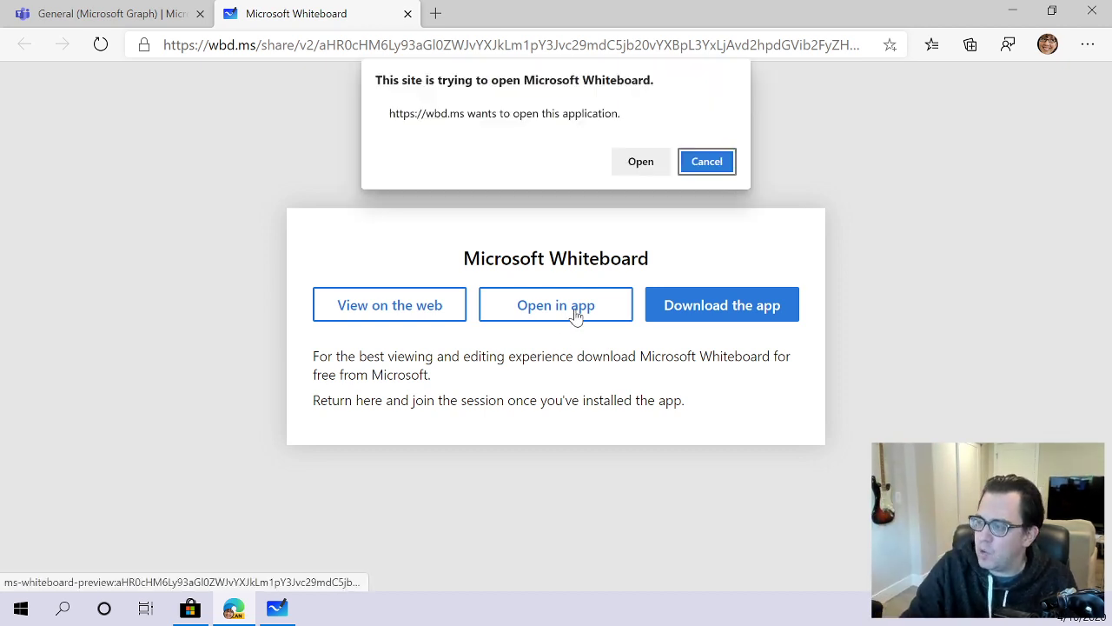
click(640, 165)
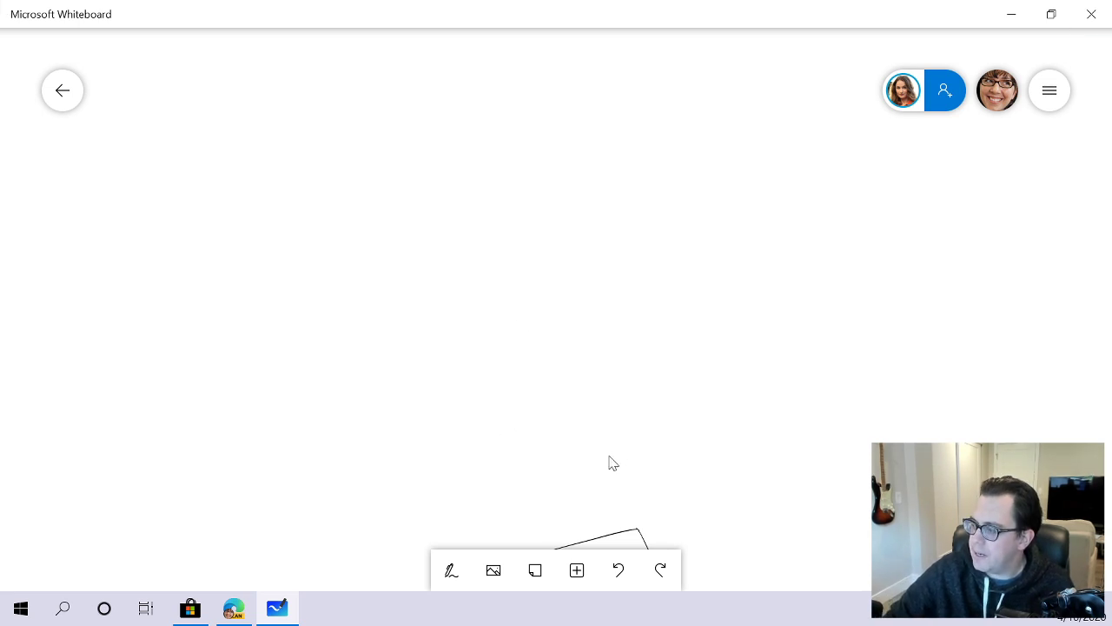
Zoom in on the house and finish its arched door and the dog beside it.
scroll(547, 171, down, 5)
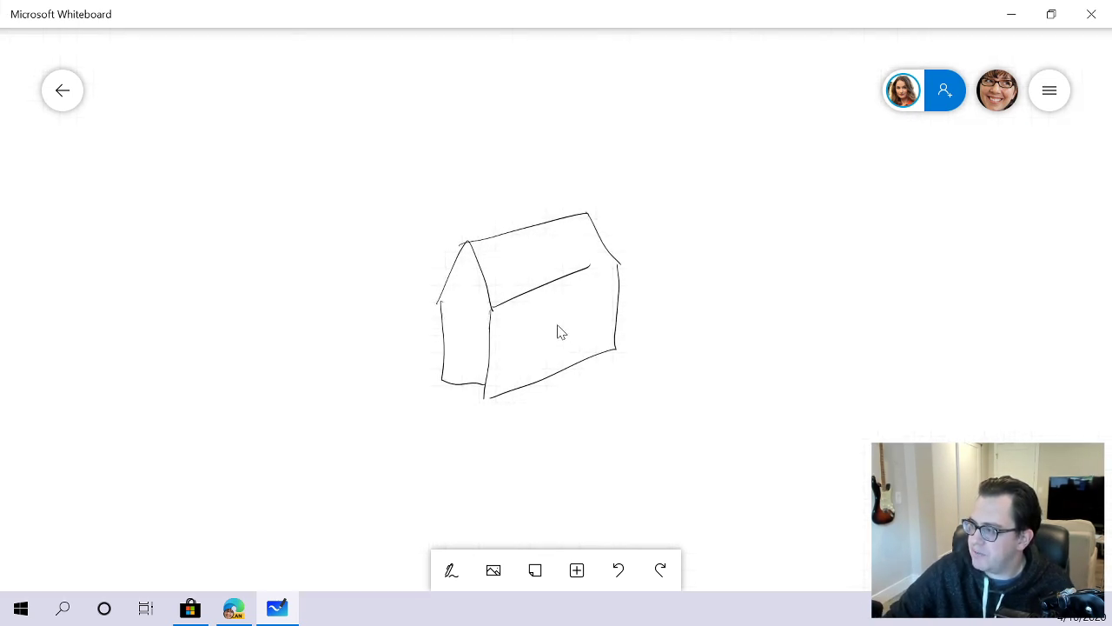
scroll(557, 336, up, 1)
scroll(556, 309, up, 5)
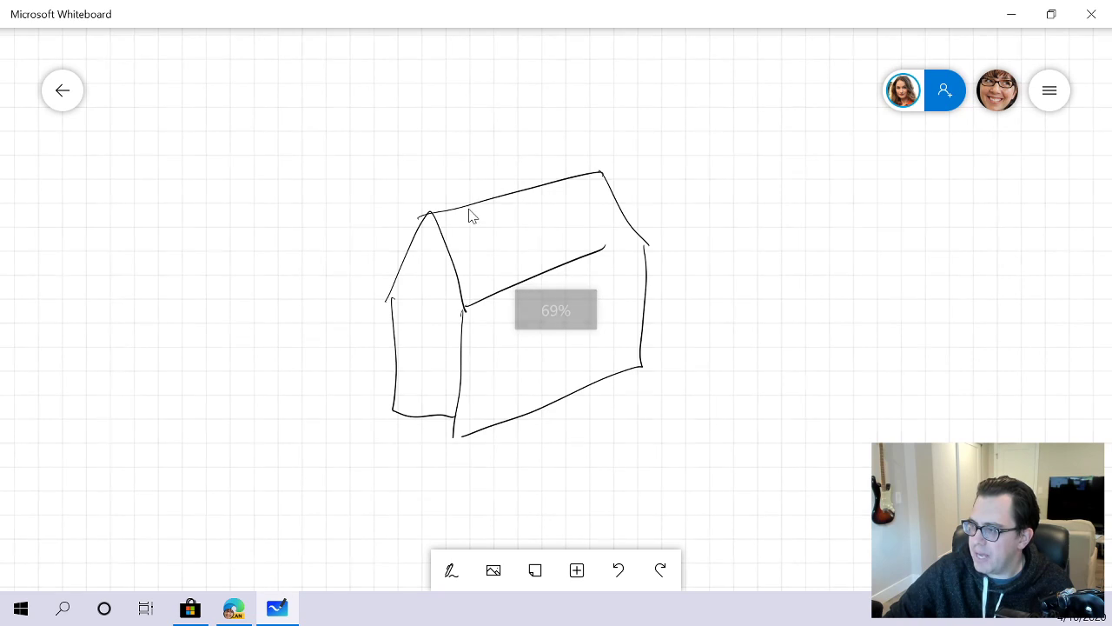
scroll(405, 211, up, 1)
scroll(397, 217, up, 2)
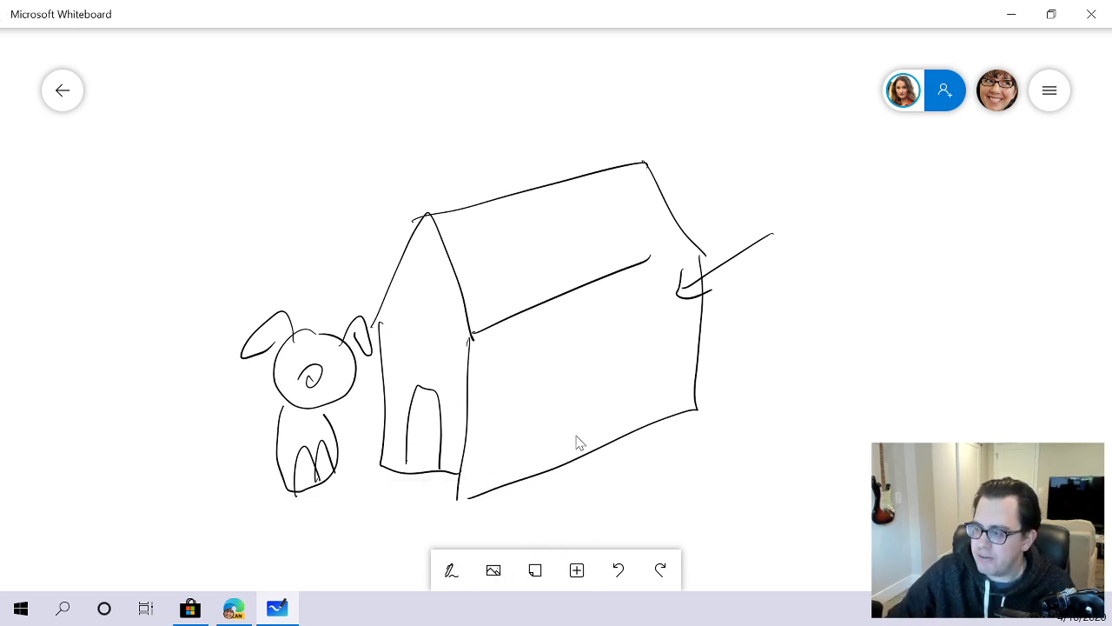
scroll(585, 489, down, 5)
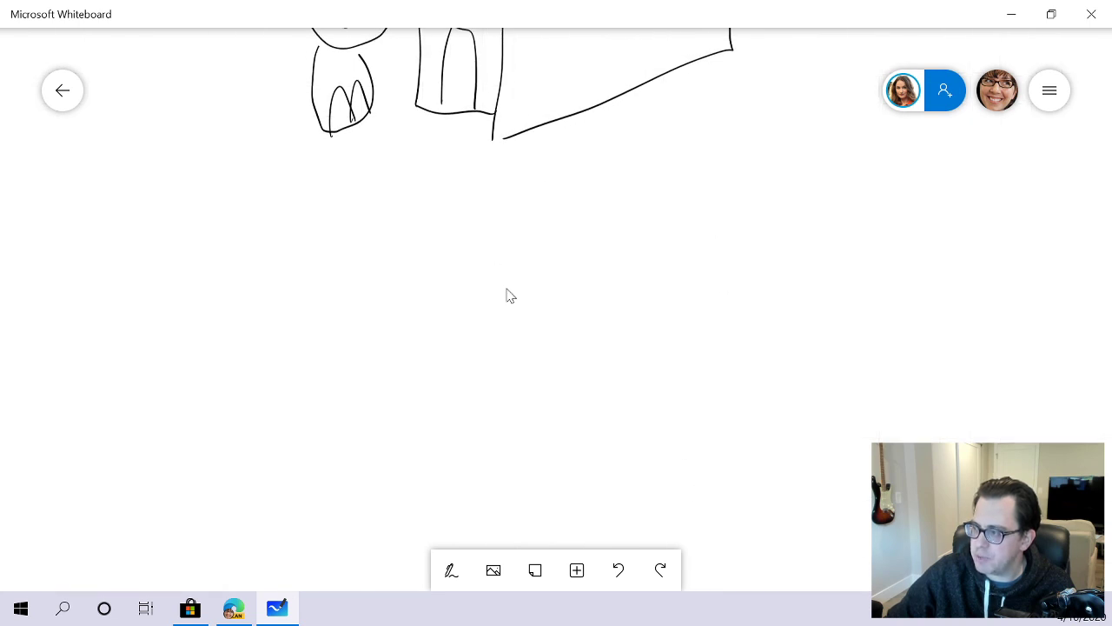
scroll(543, 347, up, 4)
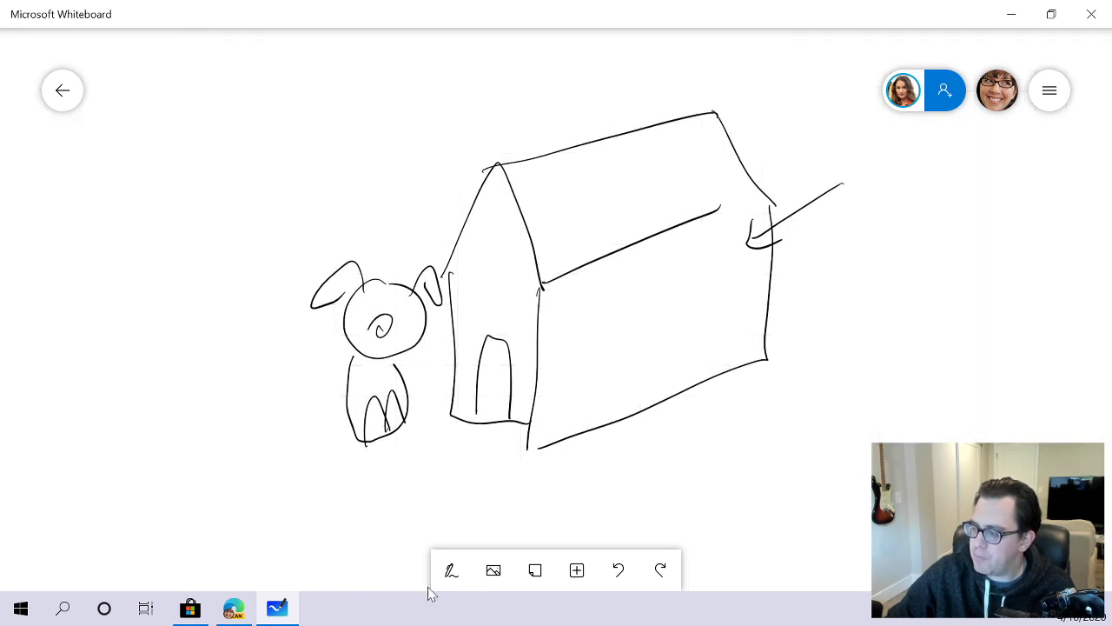
Switch to the eraser and bring up its extra options, including Clear canvas.
click(450, 571)
click(640, 572)
click(639, 572)
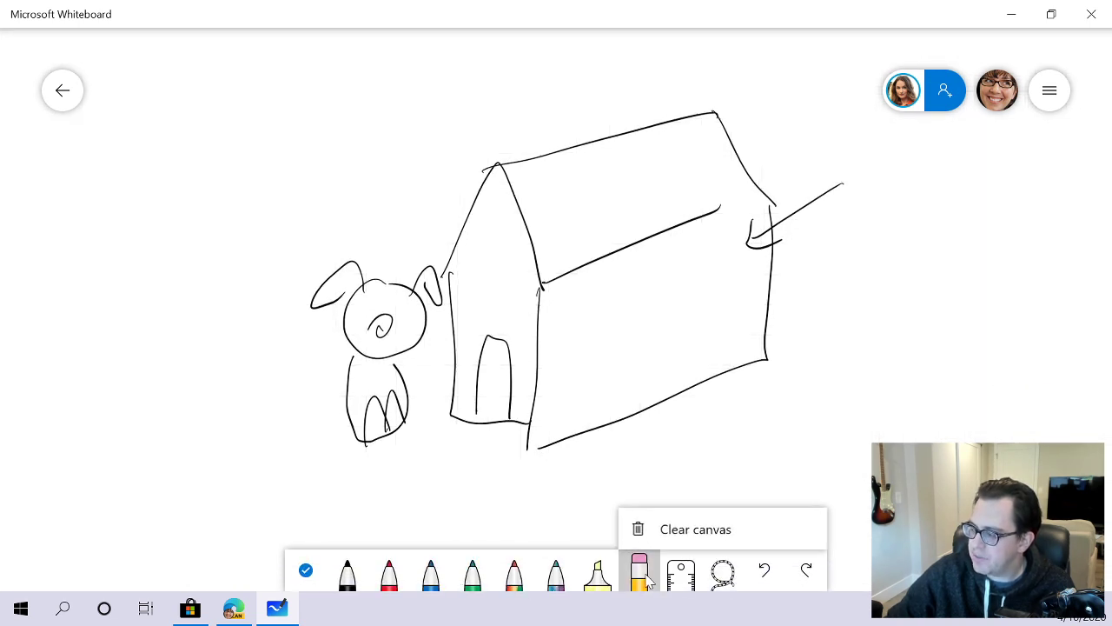
Clear the canvas of the doghouse drawing, then clear away the practice castle.
click(712, 530)
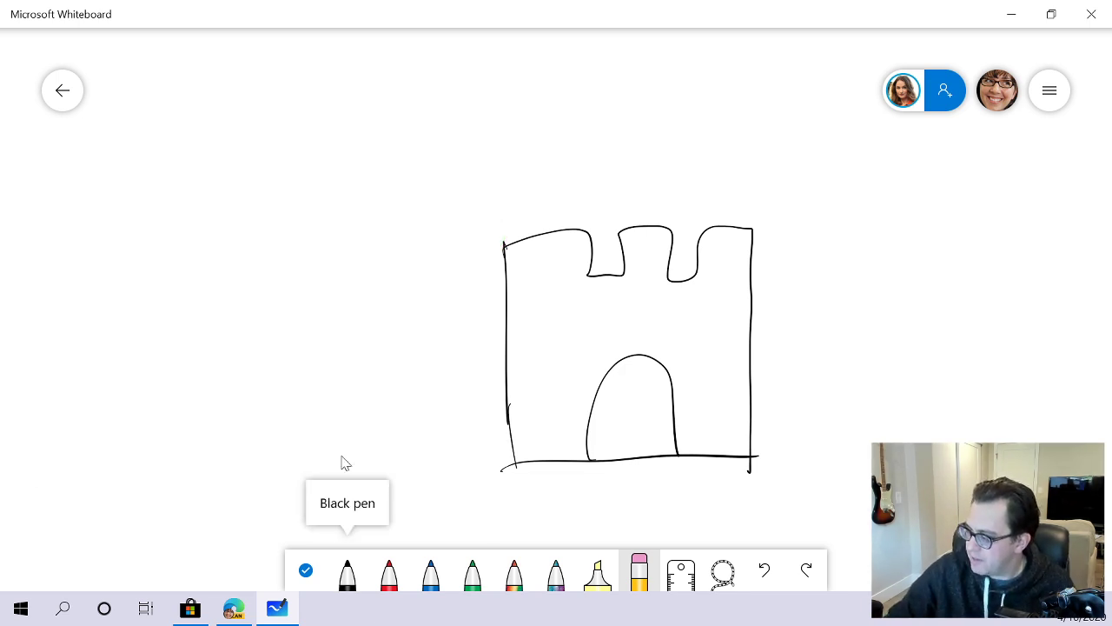
click(639, 570)
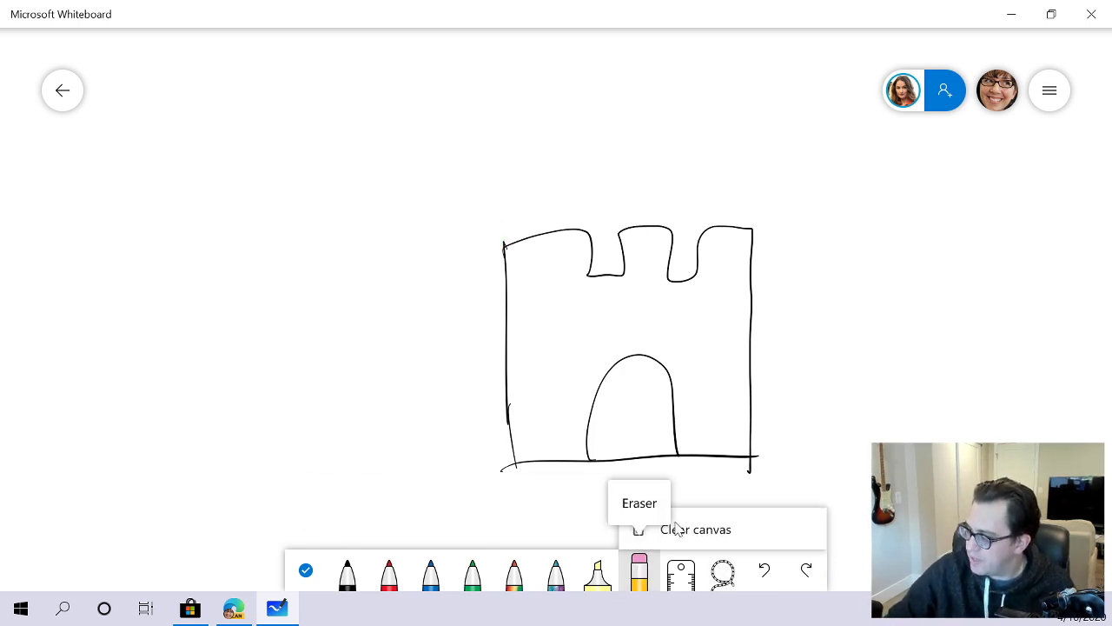
click(682, 528)
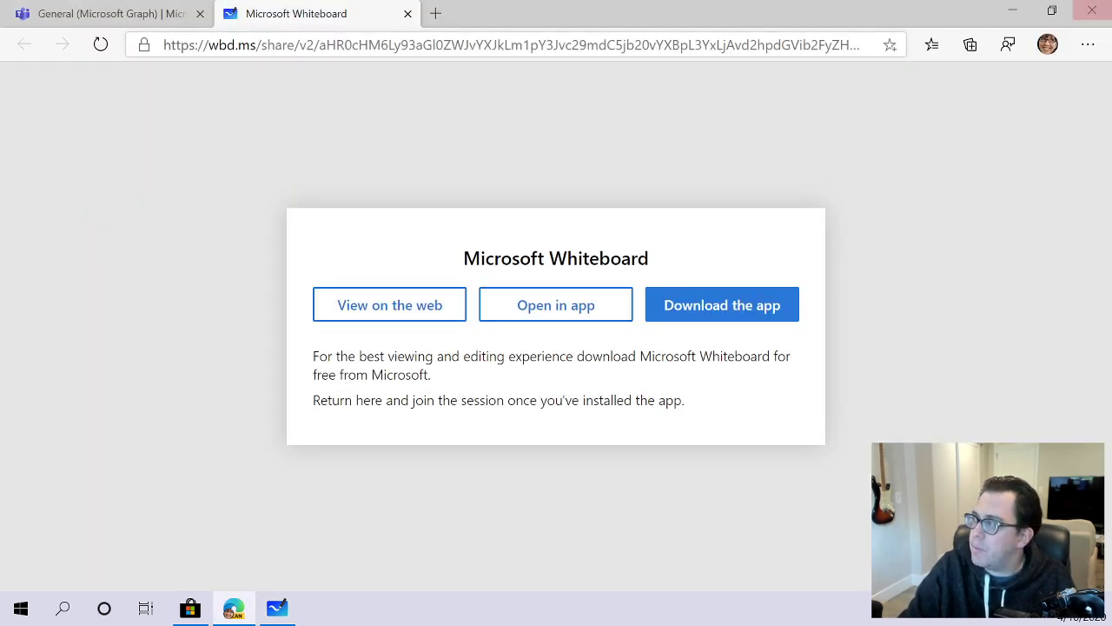
Start a new Teams meeting titled 'PIctionary' and add the suggested colleague as attendee.
click(111, 13)
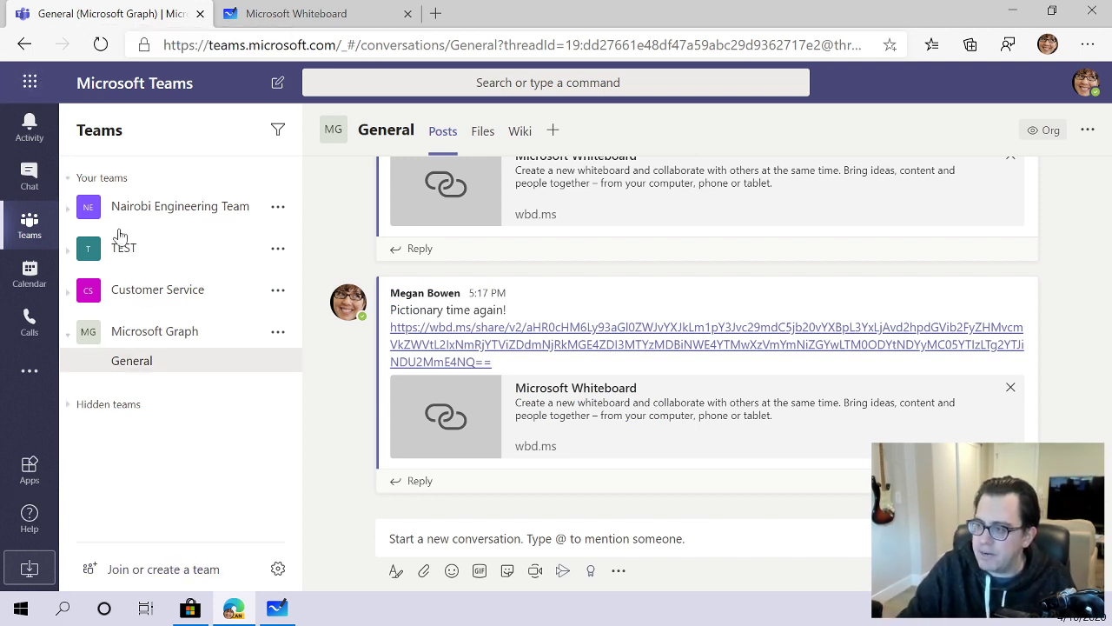
click(30, 272)
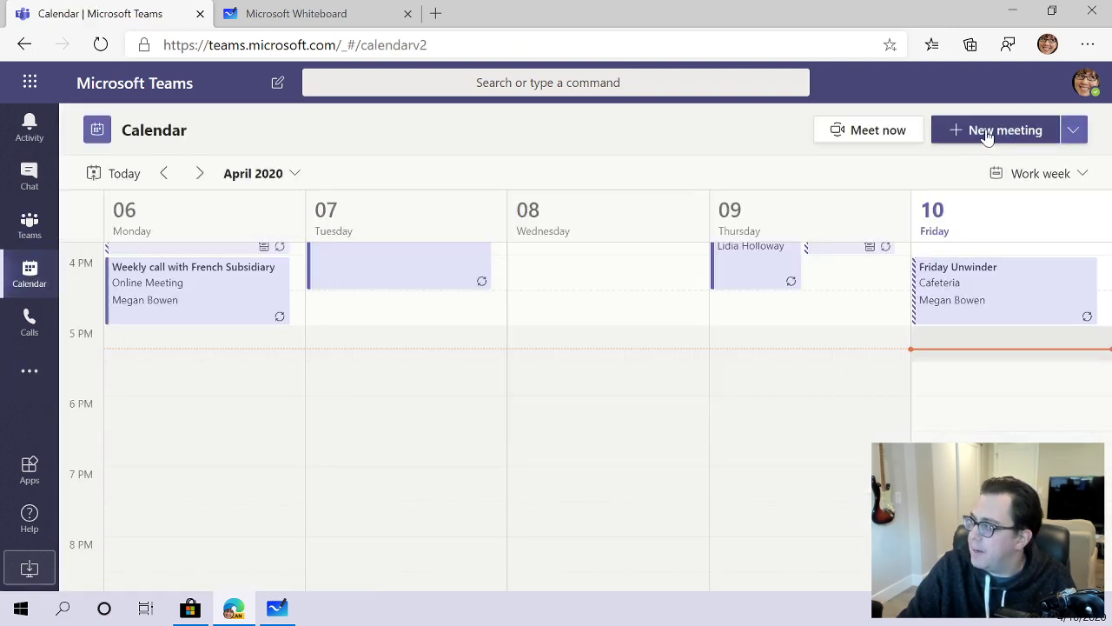
click(977, 132)
text(PIctionary)
key(Tab)
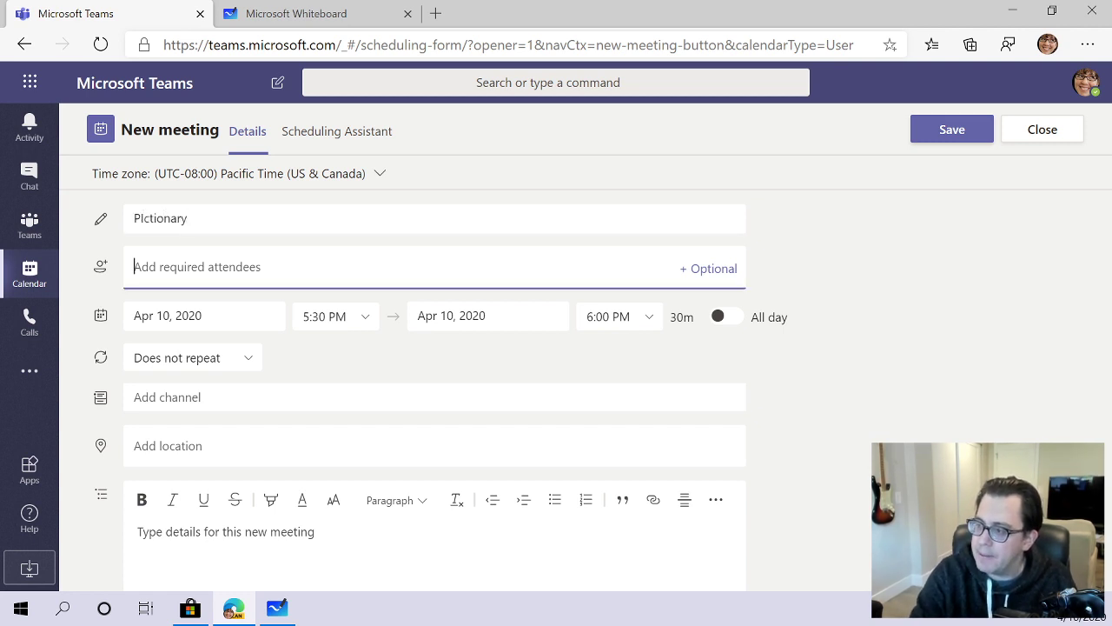
text(adele)
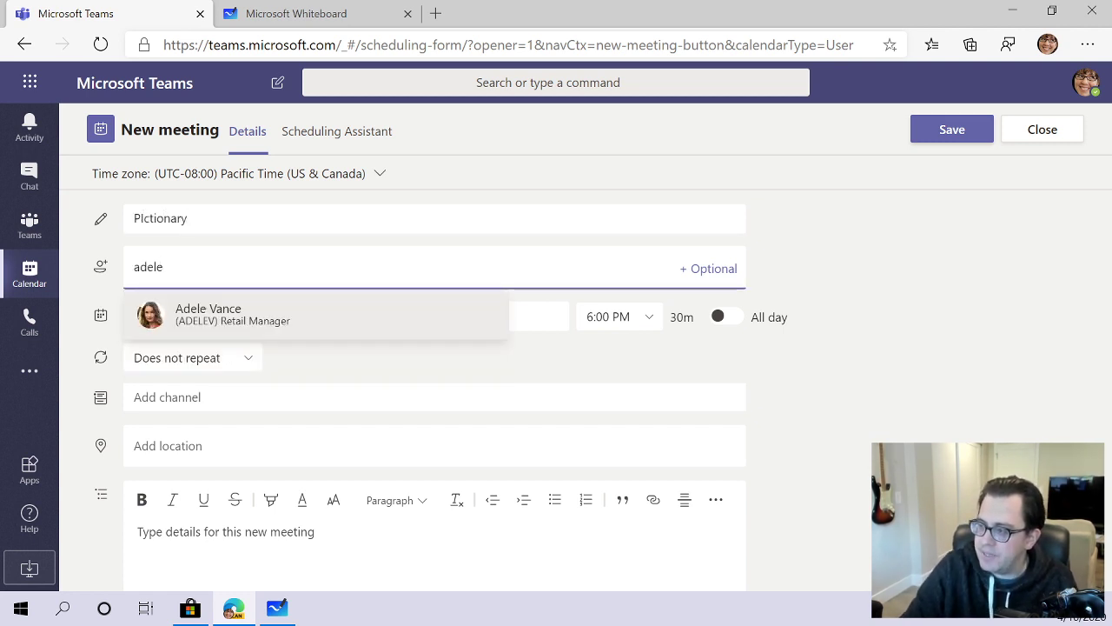
click(257, 311)
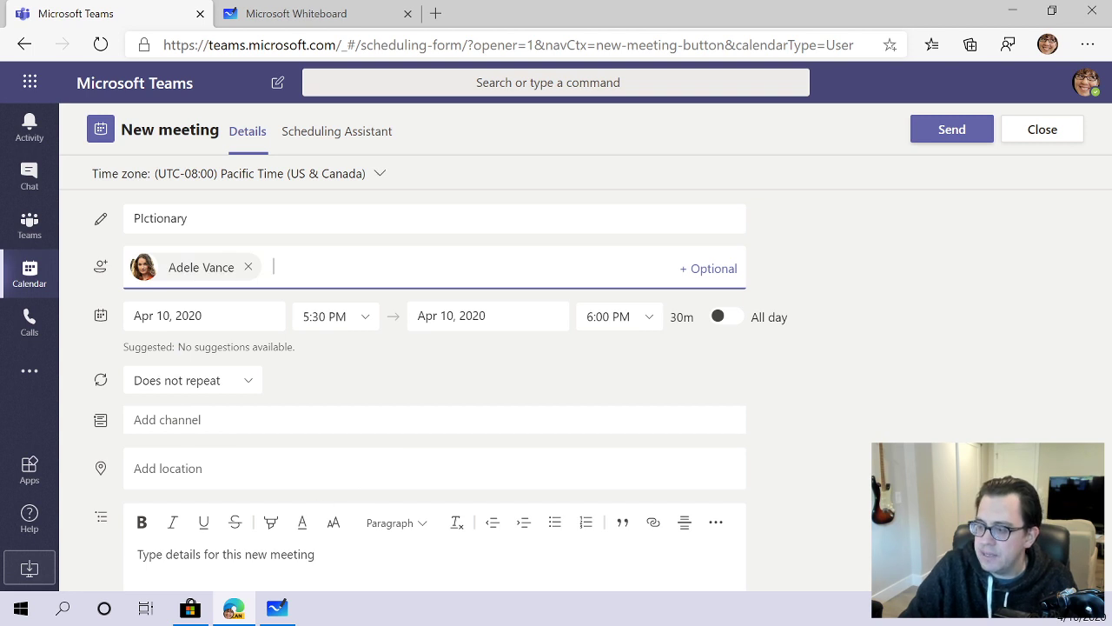
Make the meeting repeat every Friday from 5:00 to 5:30 PM and send it.
click(249, 383)
click(373, 322)
click(335, 469)
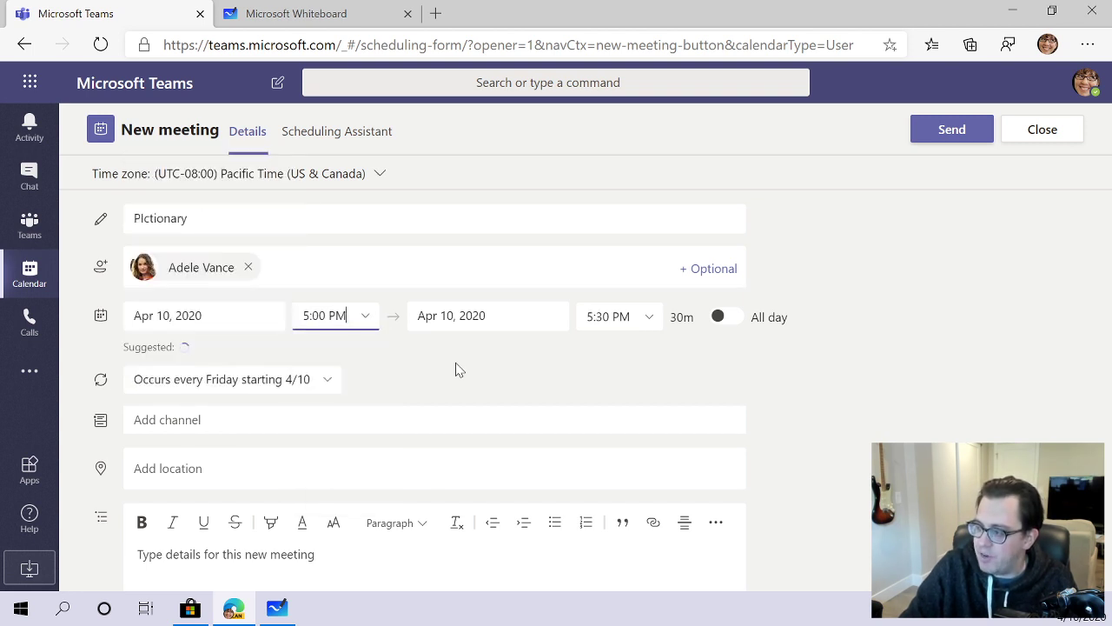
click(951, 135)
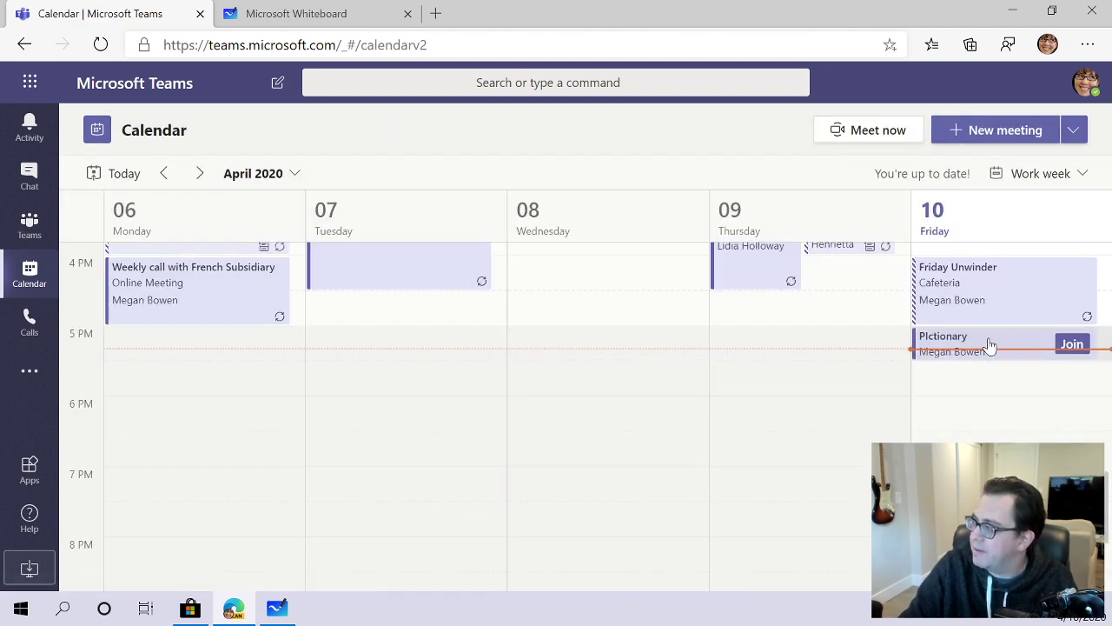
Open the Pictionary meeting and copy the whiteboard share URL from the other tab.
click(987, 357)
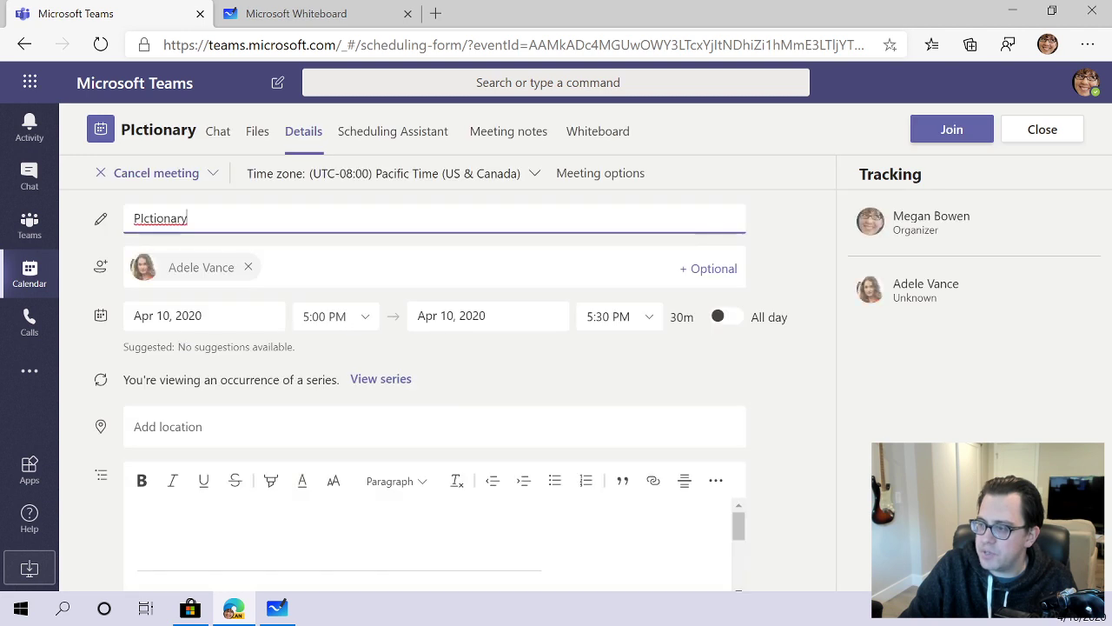
click(287, 12)
key(ctrl+l)
key(ctrl+c)
key(ctrl+Tab)
Paste the whiteboard link into the meeting description and send the update to attendees.
click(141, 527)
key(ctrl+v)
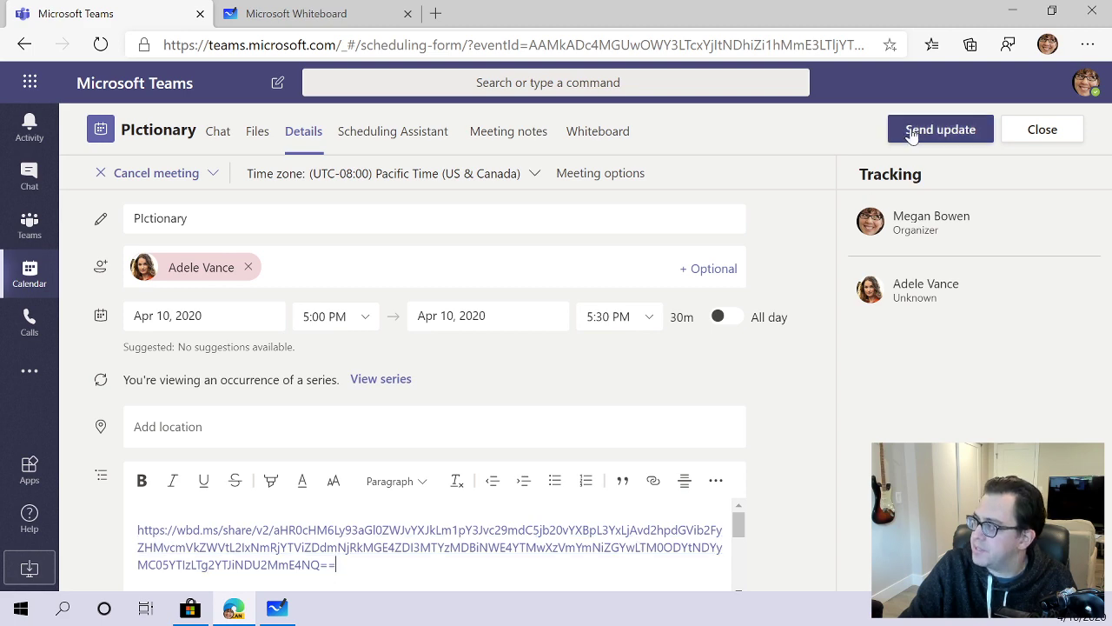
click(909, 131)
click(952, 339)
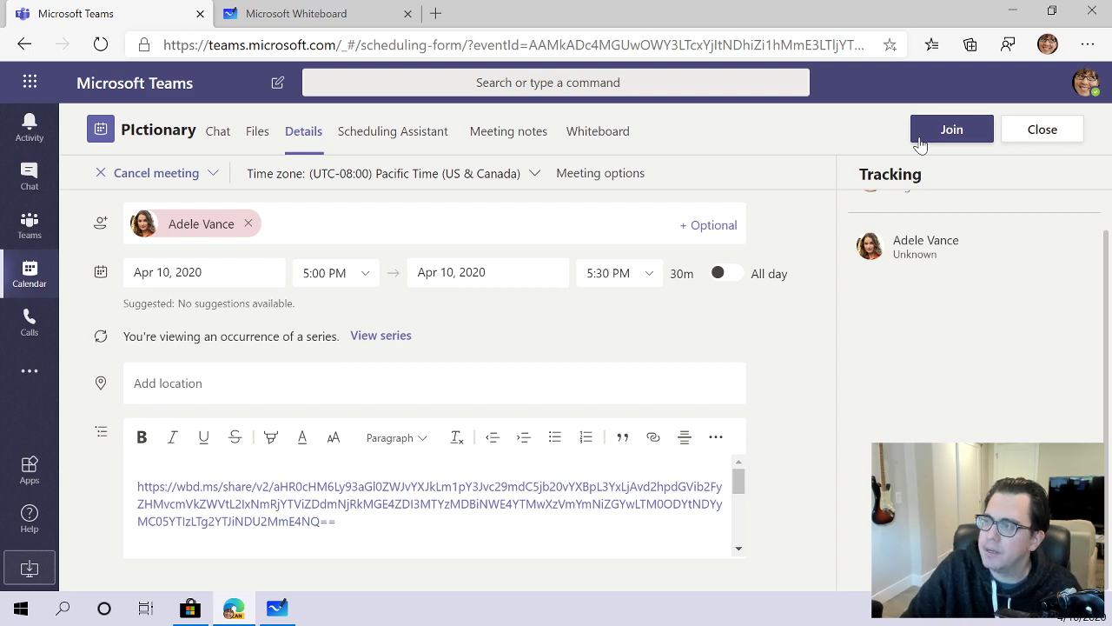
click(1068, 137)
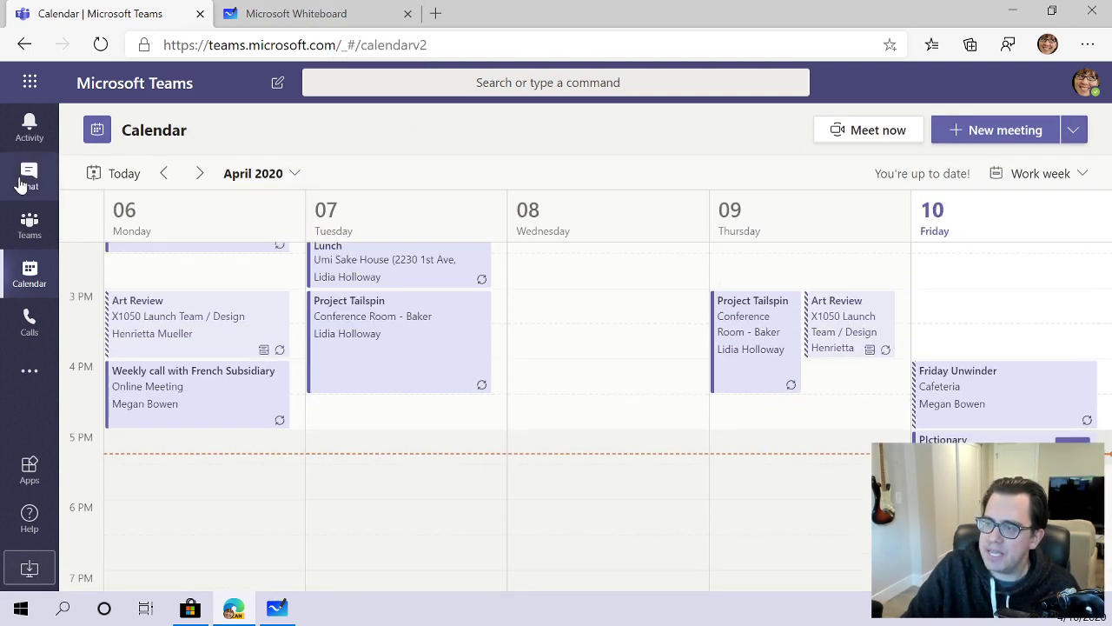
Open the colleague's one-on-one chat and review the guessed words Barbie, houseboat and igloo.
click(29, 178)
key(ctrl+alt+e)
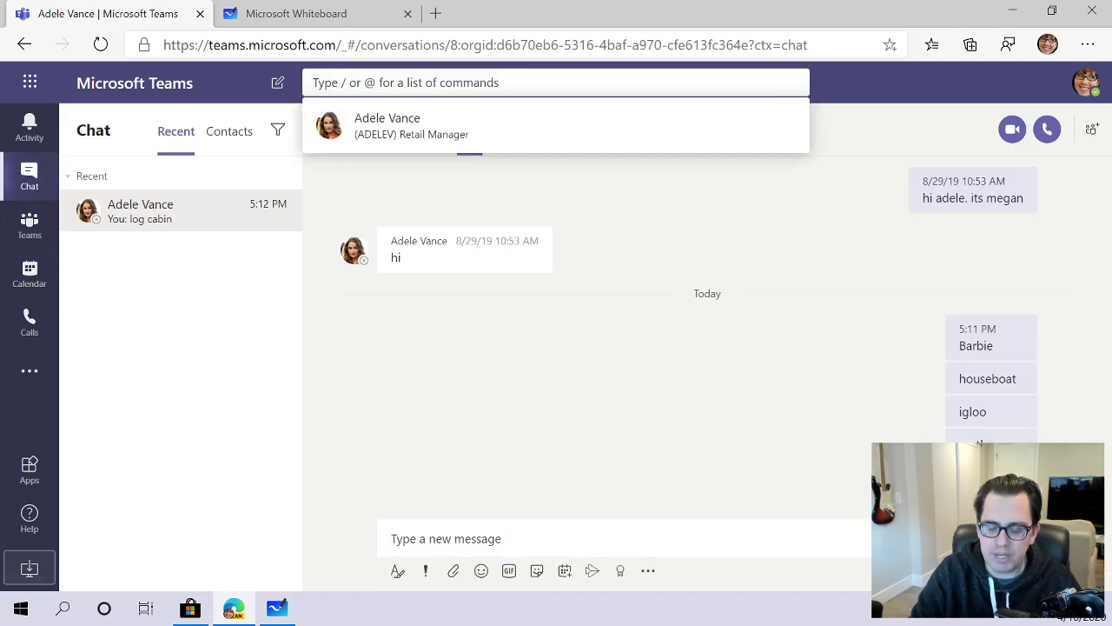
click(465, 315)
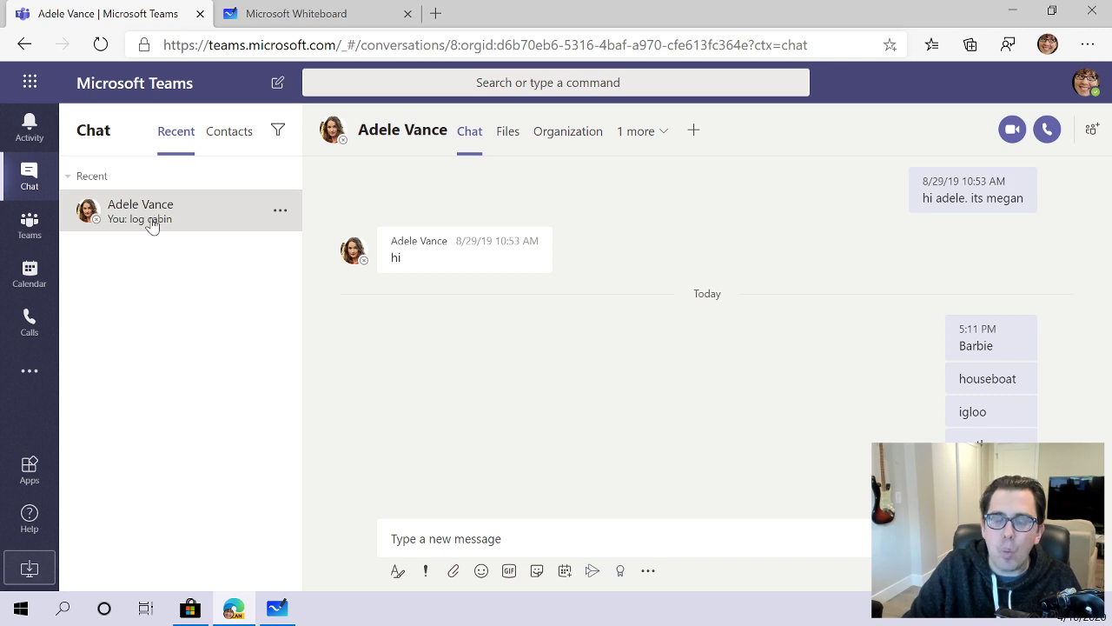
drag(962, 409, 967, 331)
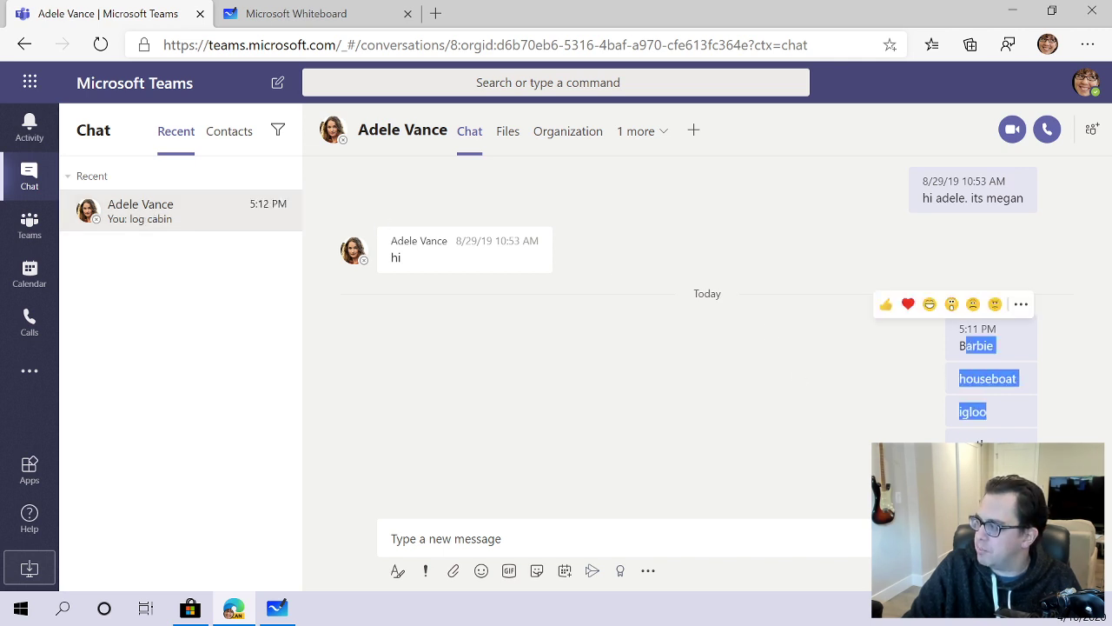
click(815, 492)
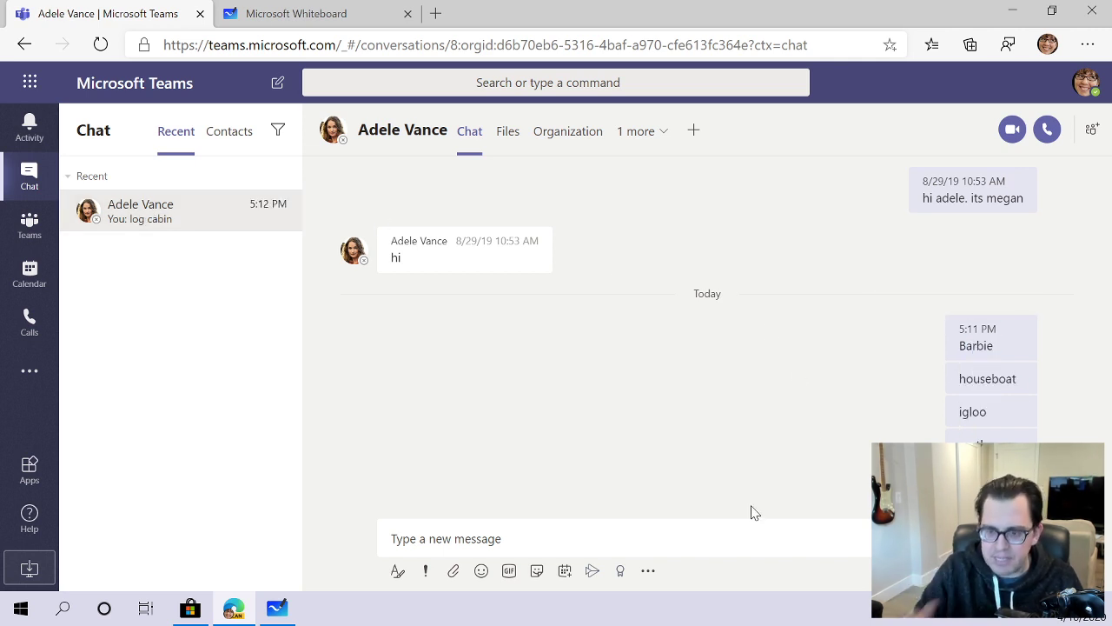
mouse_move(982, 363)
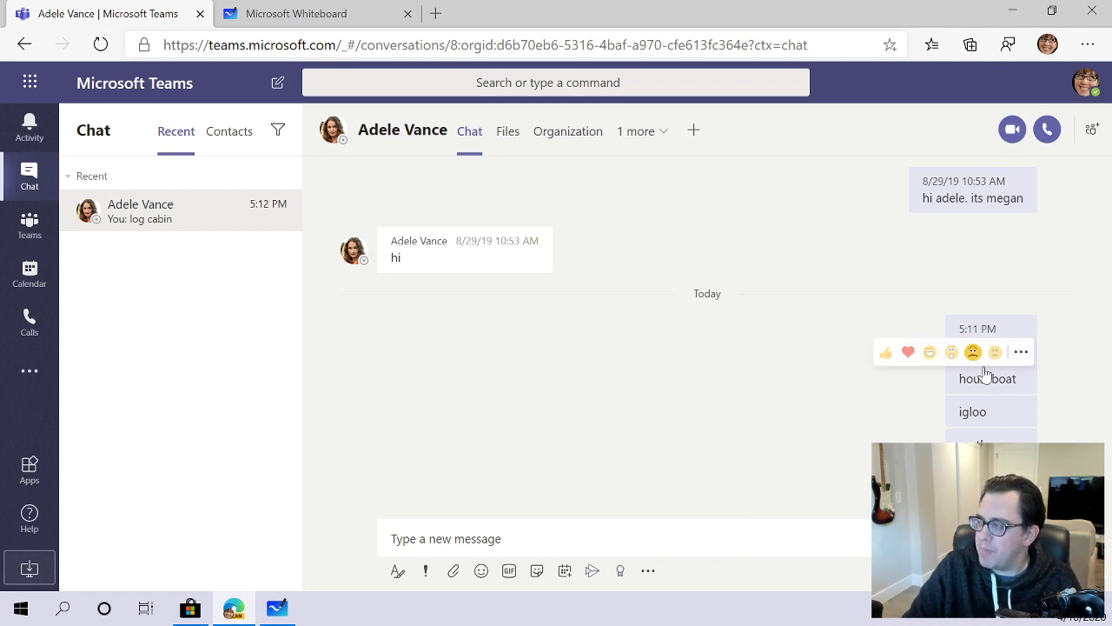
mouse_move(973, 401)
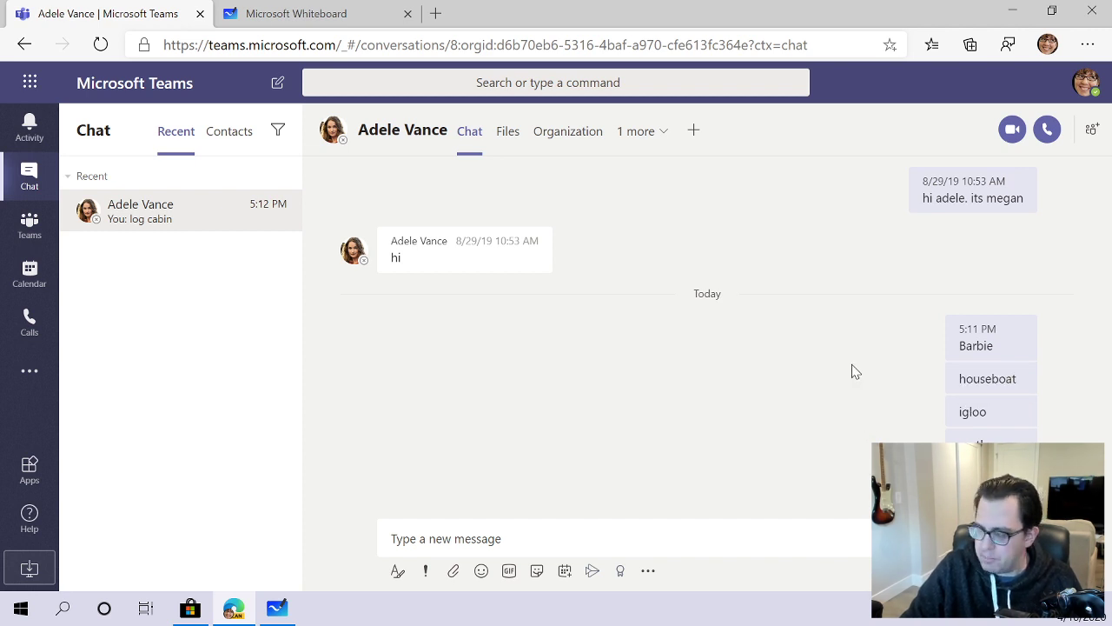
mouse_move(1022, 385)
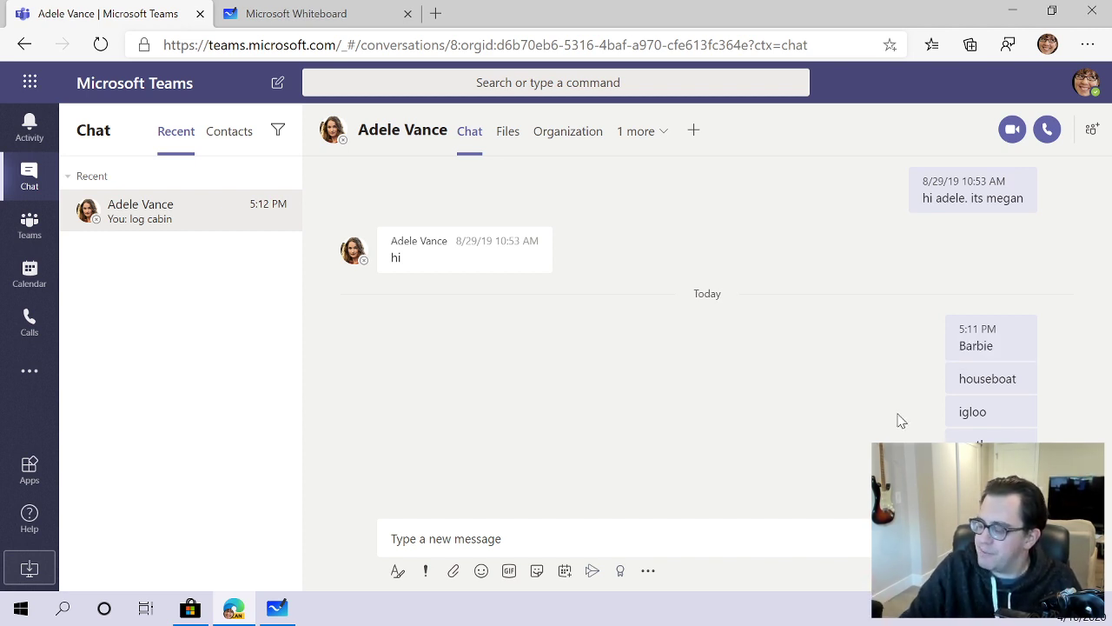
Sketch the castle walls, arched gateway and rounded battlements with the black pen.
click(274, 616)
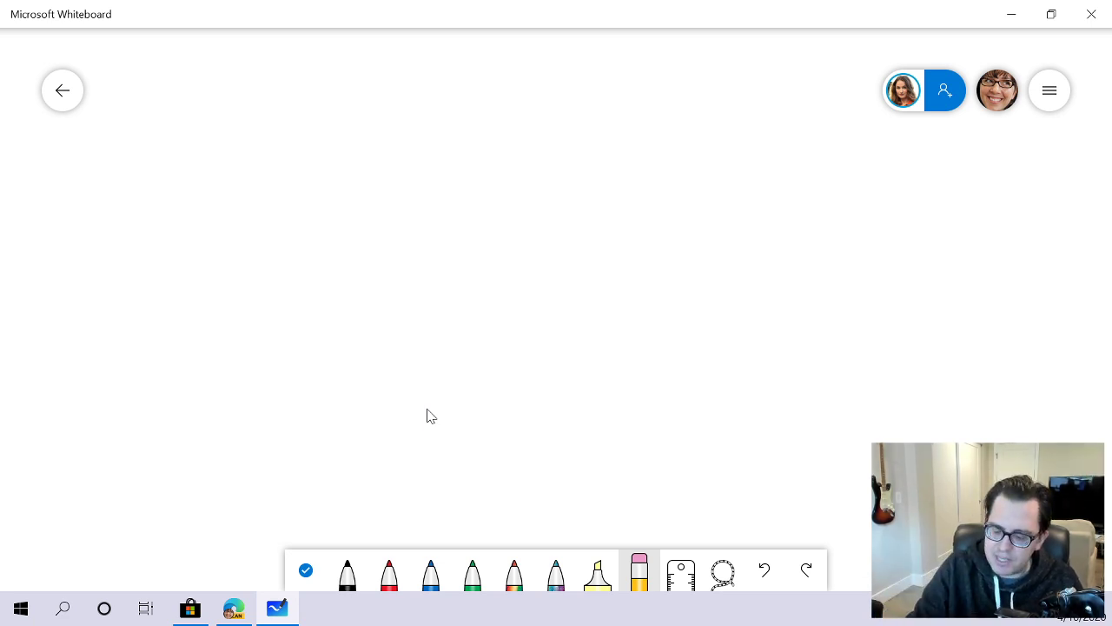
click(347, 570)
drag(359, 189, 385, 365)
mouse_move(363, 185)
mouse_down()
mouse_move(874, 412)
mouse_move(348, 419)
mouse_move(387, 356)
mouse_up()
drag(546, 414, 698, 382)
mouse_move(360, 184)
mouse_down()
mouse_move(365, 155)
mouse_move(471, 179)
mouse_move(636, 158)
mouse_move(743, 103)
mouse_move(808, 172)
mouse_up()
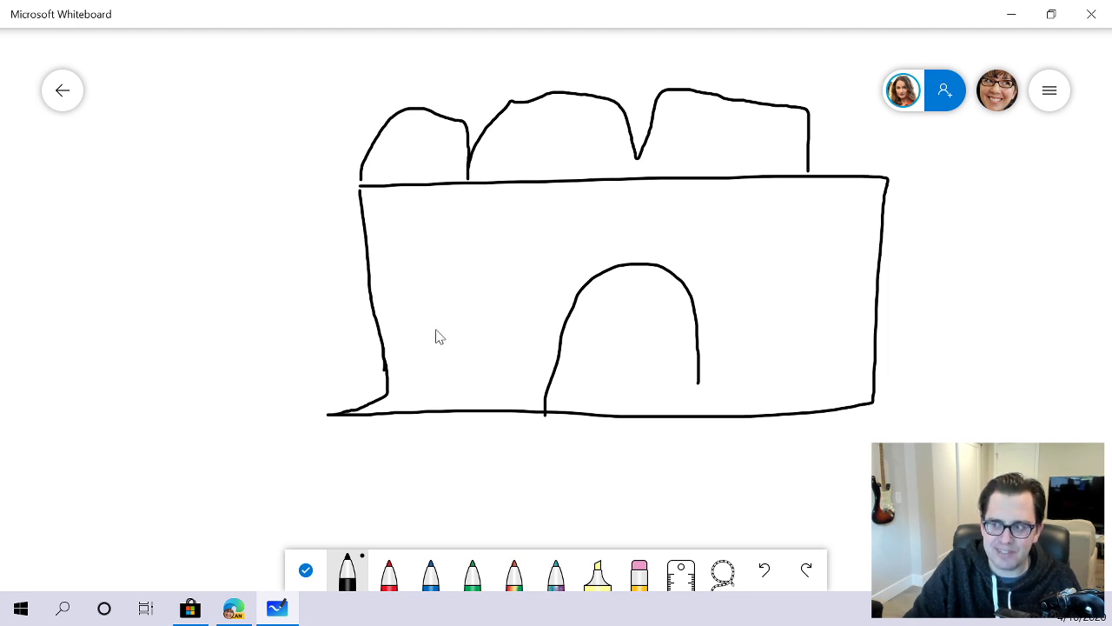
Add two horizontal and two vertical portcullis bars and extend the arch to the ground.
drag(575, 327, 687, 310)
drag(582, 356, 692, 348)
drag(607, 281, 595, 441)
drag(640, 265, 645, 415)
drag(700, 377, 701, 416)
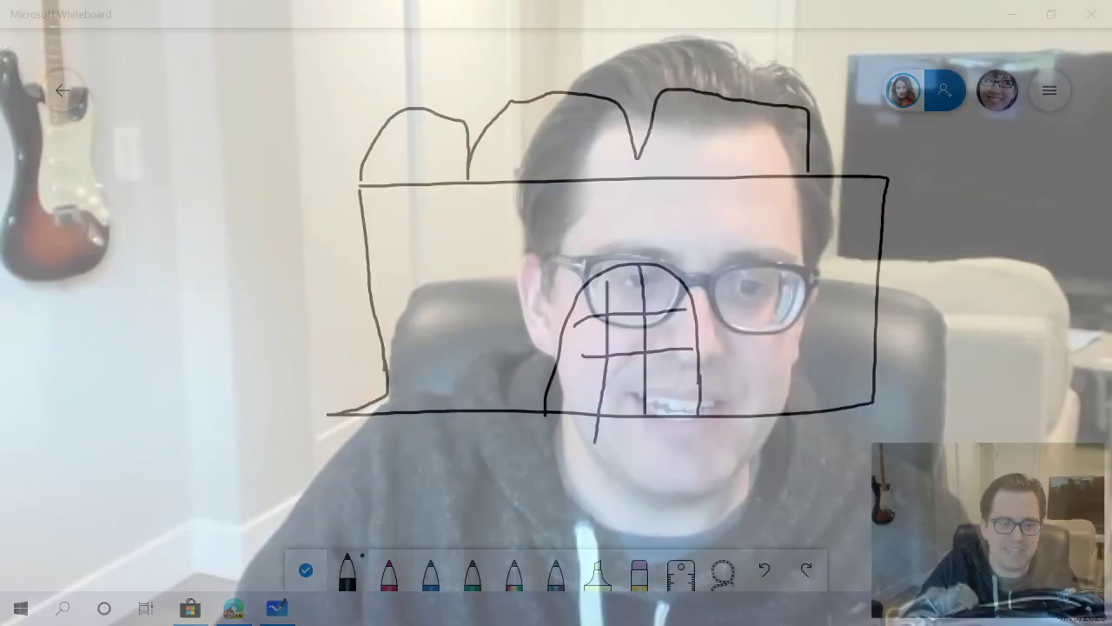